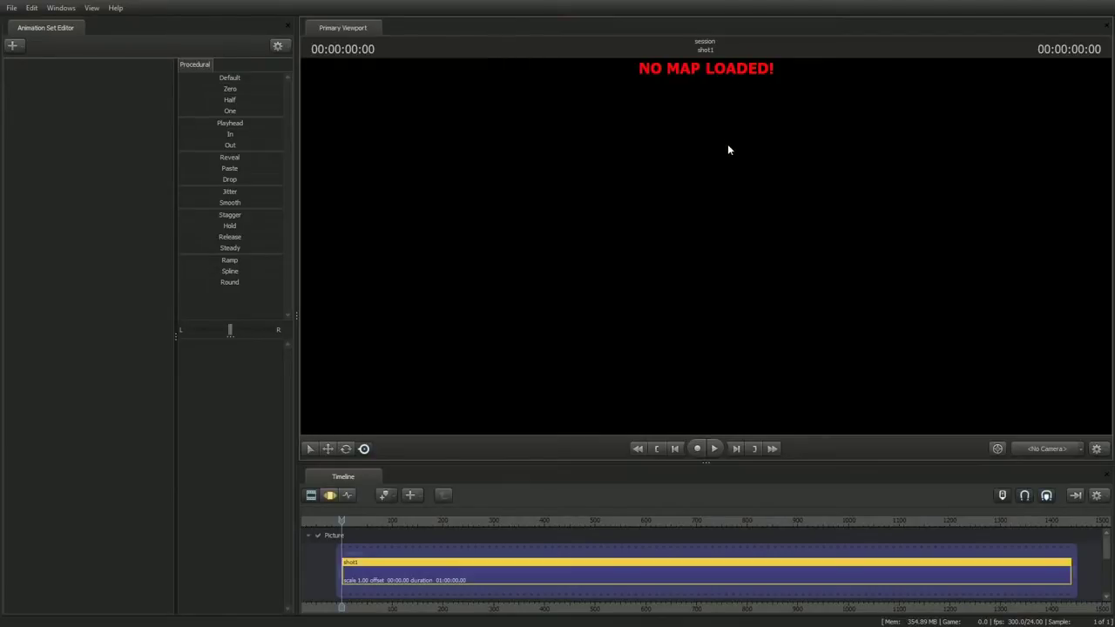
Load the cp_mountainlab.bsp map into the session, filtering the map list with "moun" across all mods.
right_click(659, 177)
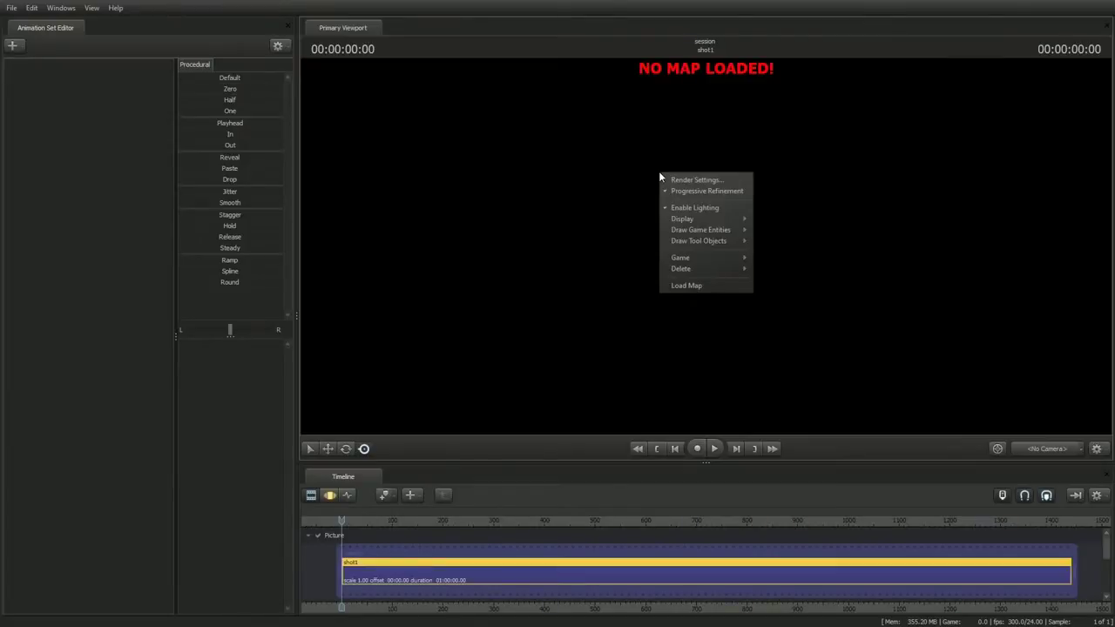
left_click(675, 286)
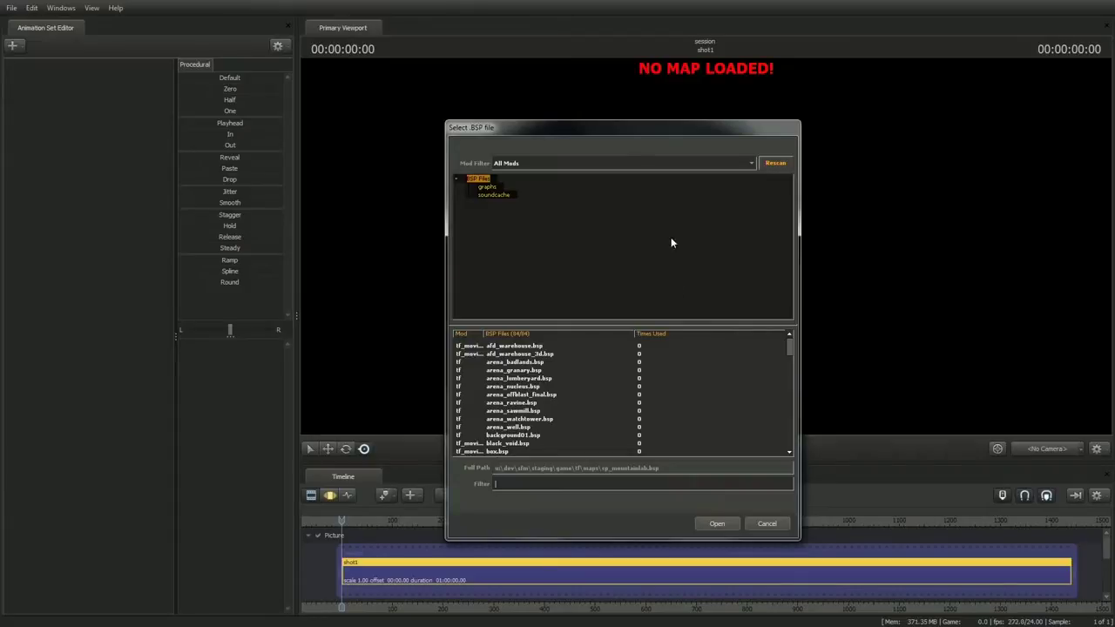
left_click(620, 166)
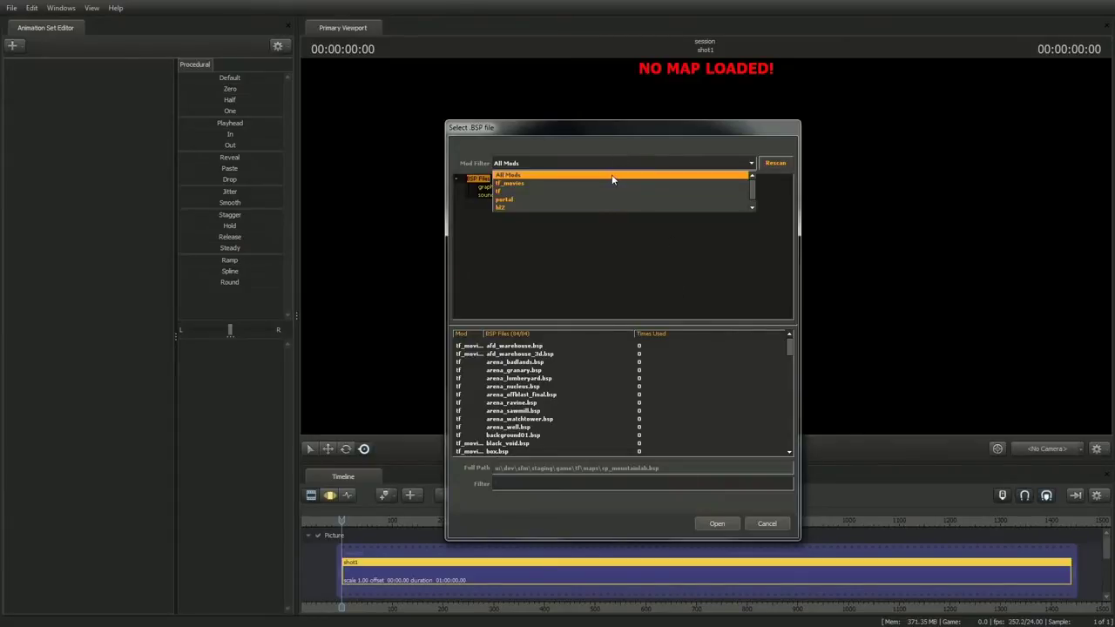
left_click(543, 165)
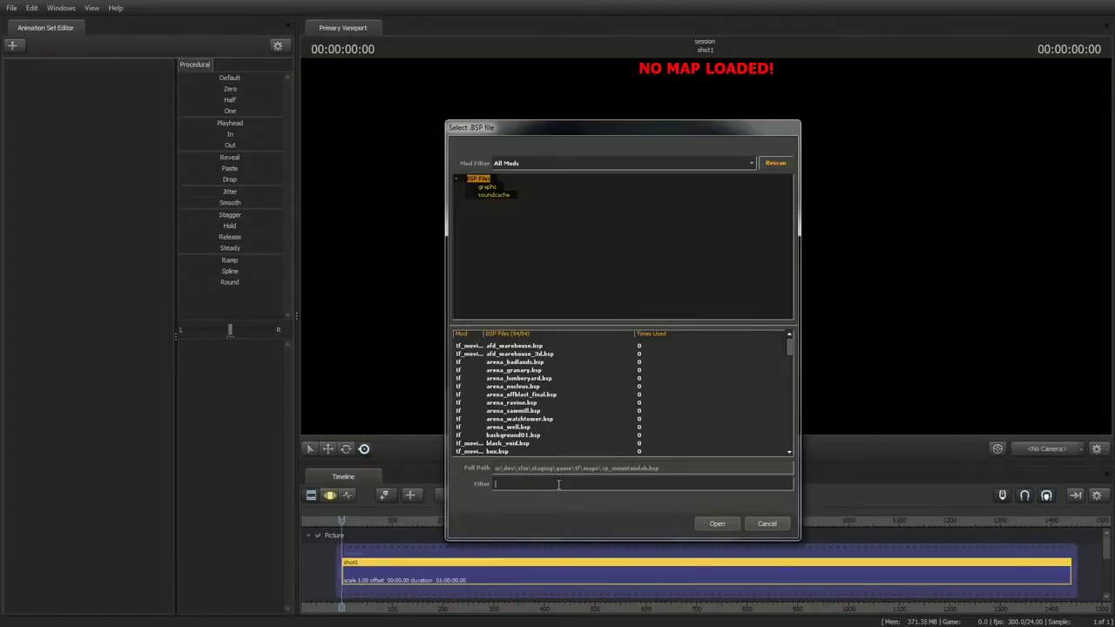
type("moun")
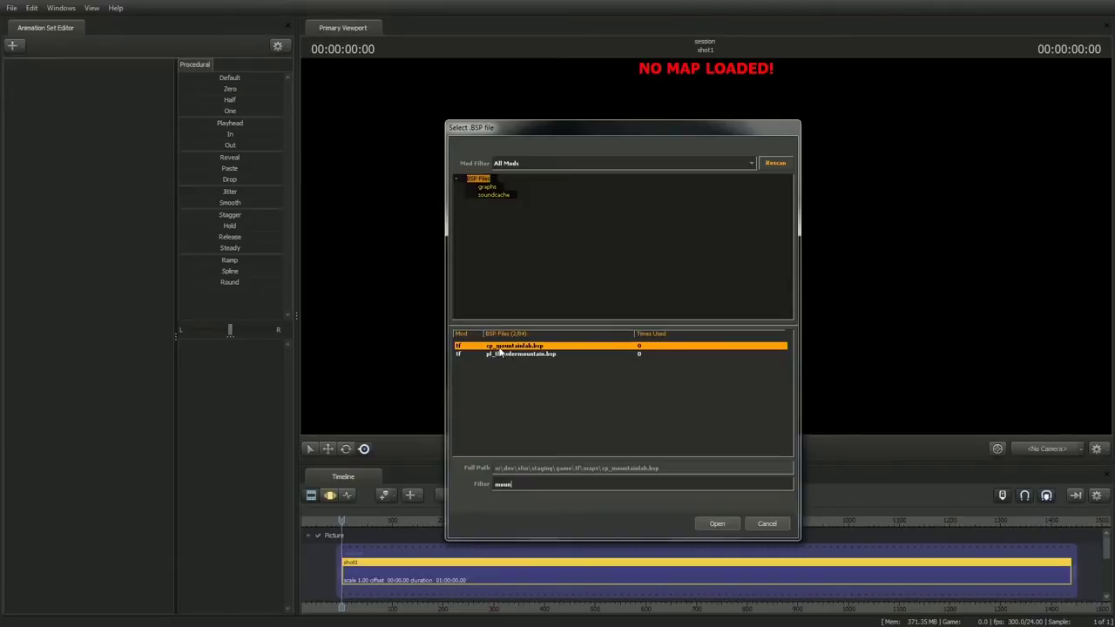
left_click(716, 524)
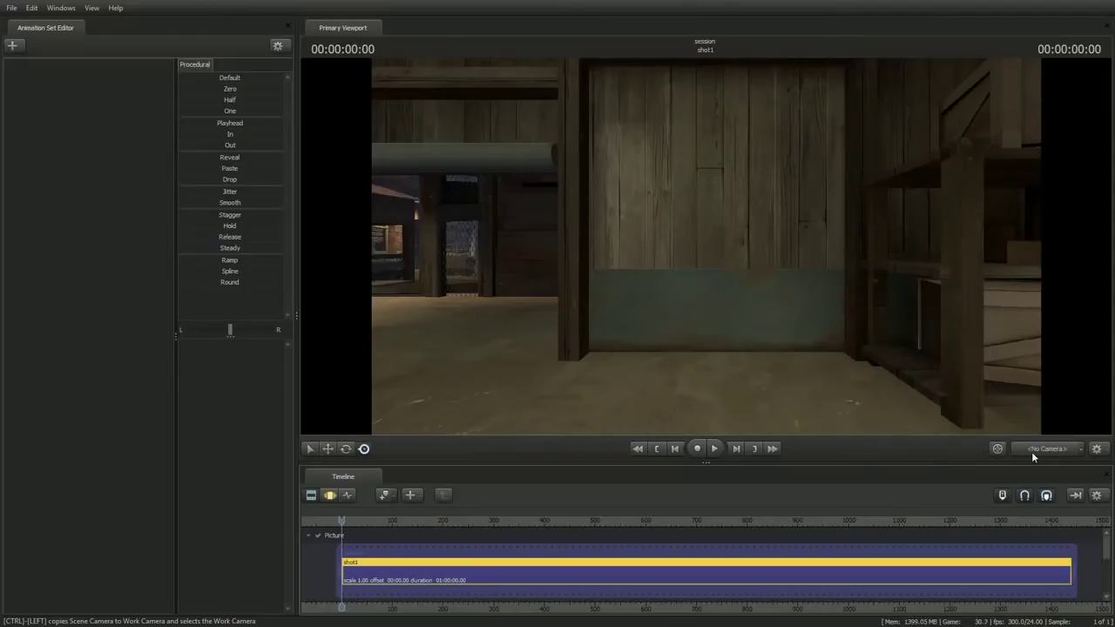
Create a new scene camera for shot1.
left_click(1082, 454)
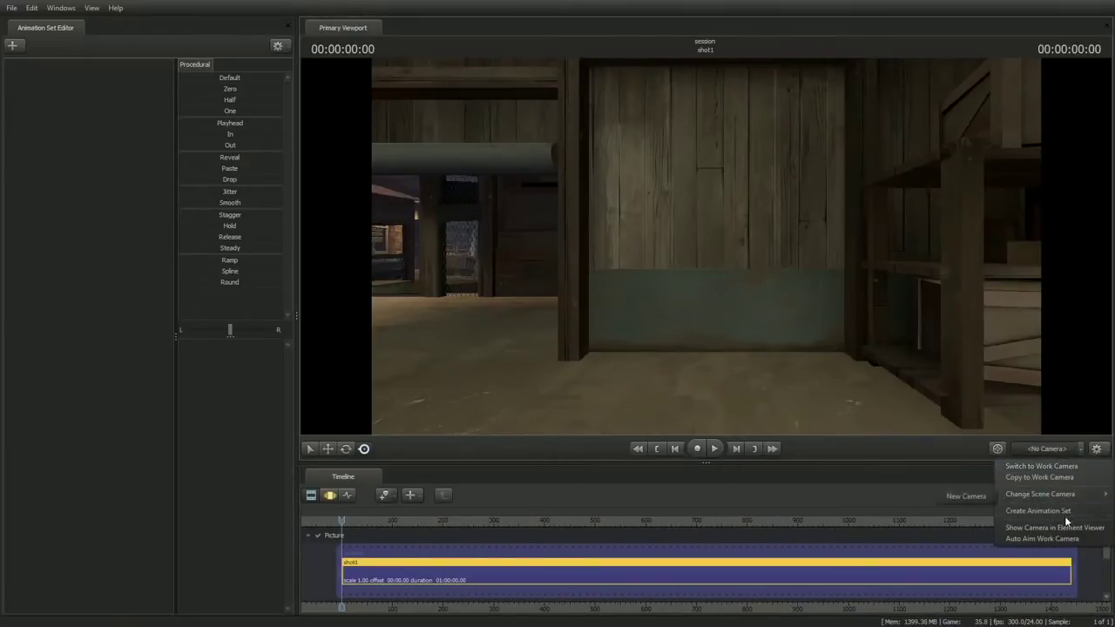
mouse_move(1051, 495)
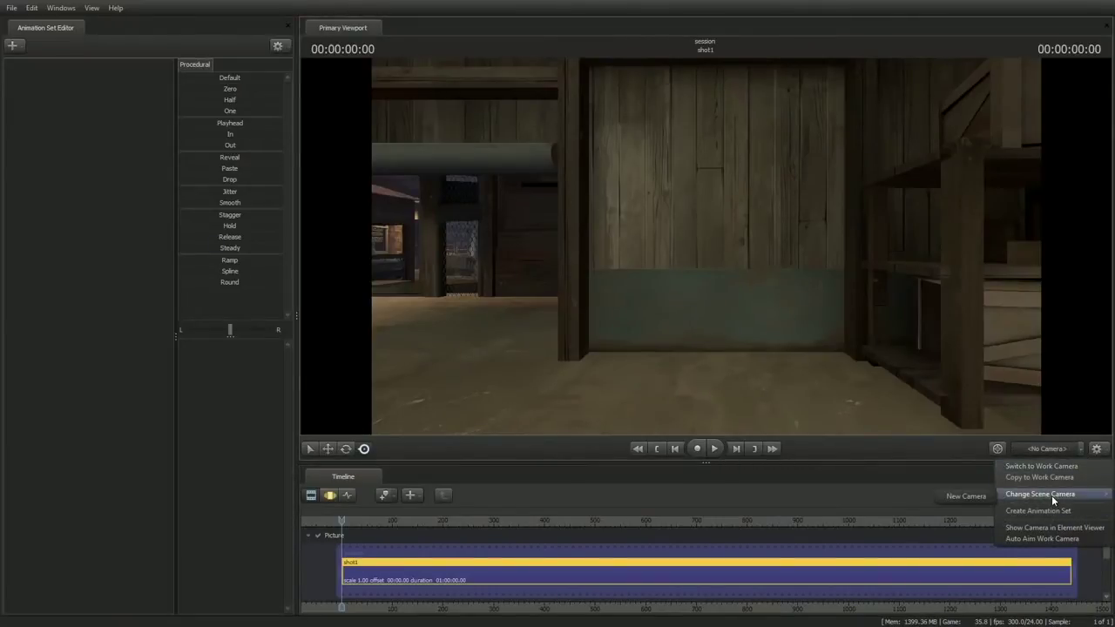
left_click(967, 496)
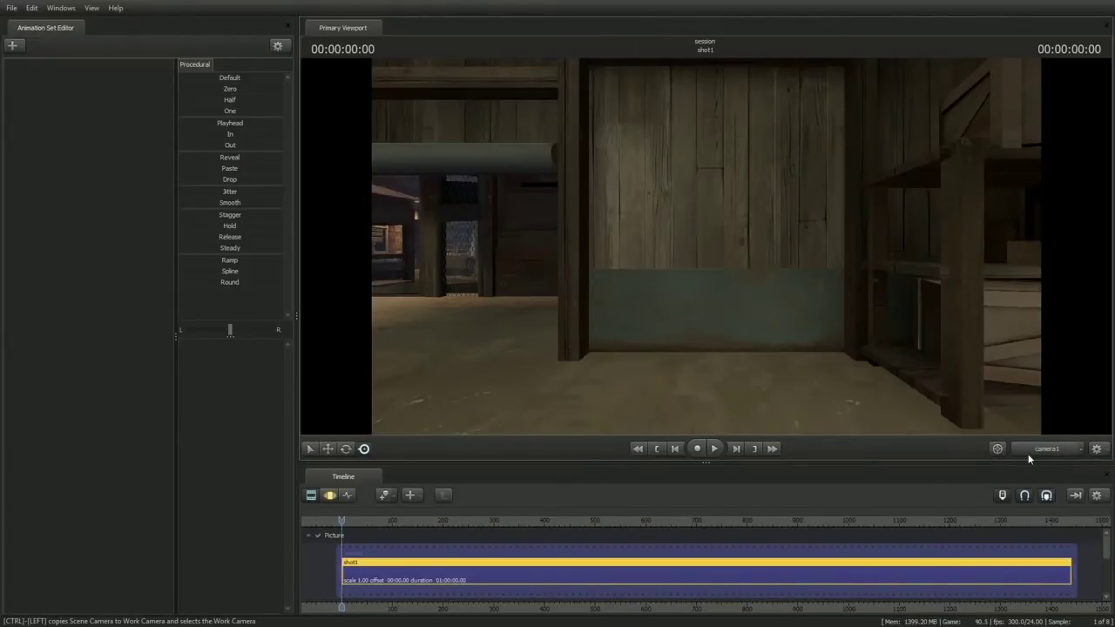
Fly the scene camera out of the wooden building into the yard and up beside the Jenkin Coal Co. building.
left_click_drag(692, 225, 971, 205)
key("w")
left_click_drag(914, 228, 801, 233)
key("s")
key("s")
key("w")
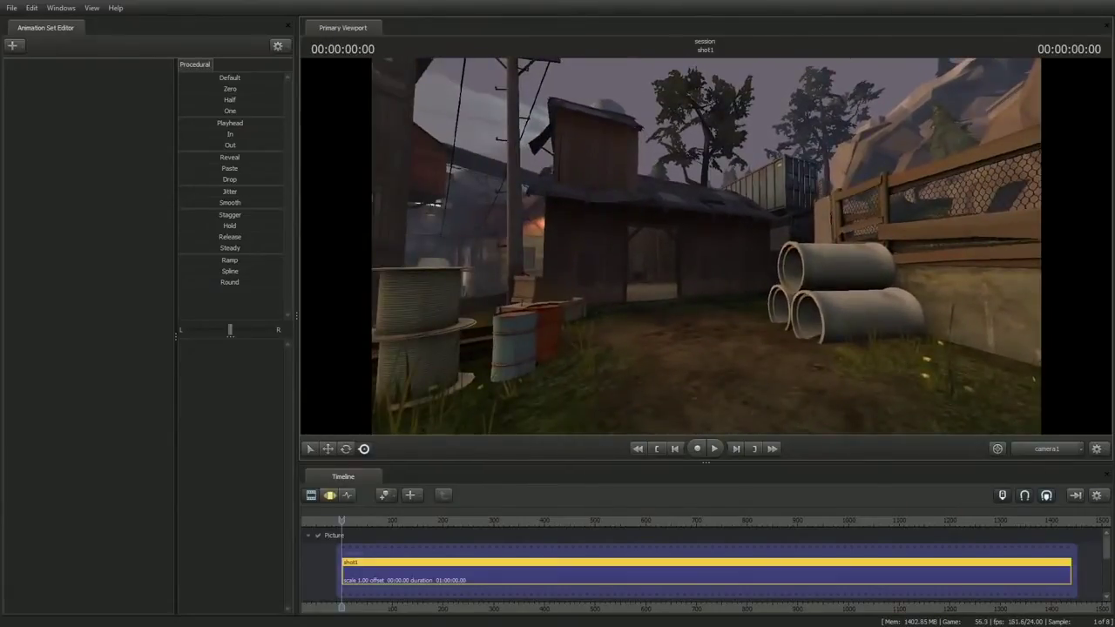
key("w")
left_click_drag(802, 234, 505, 218)
key("w")
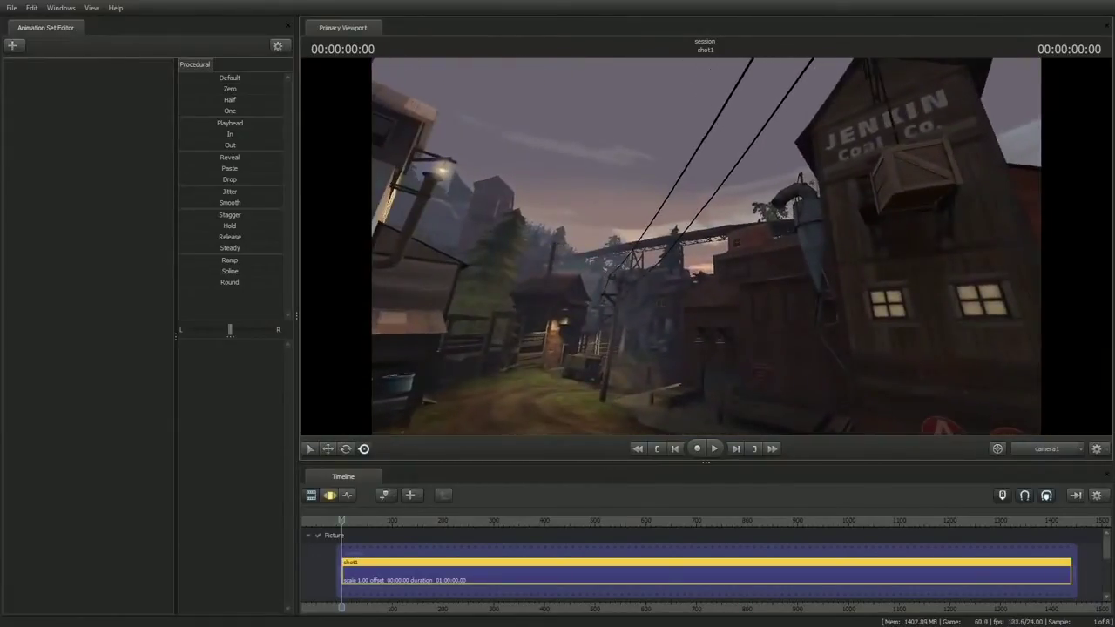
key("z")
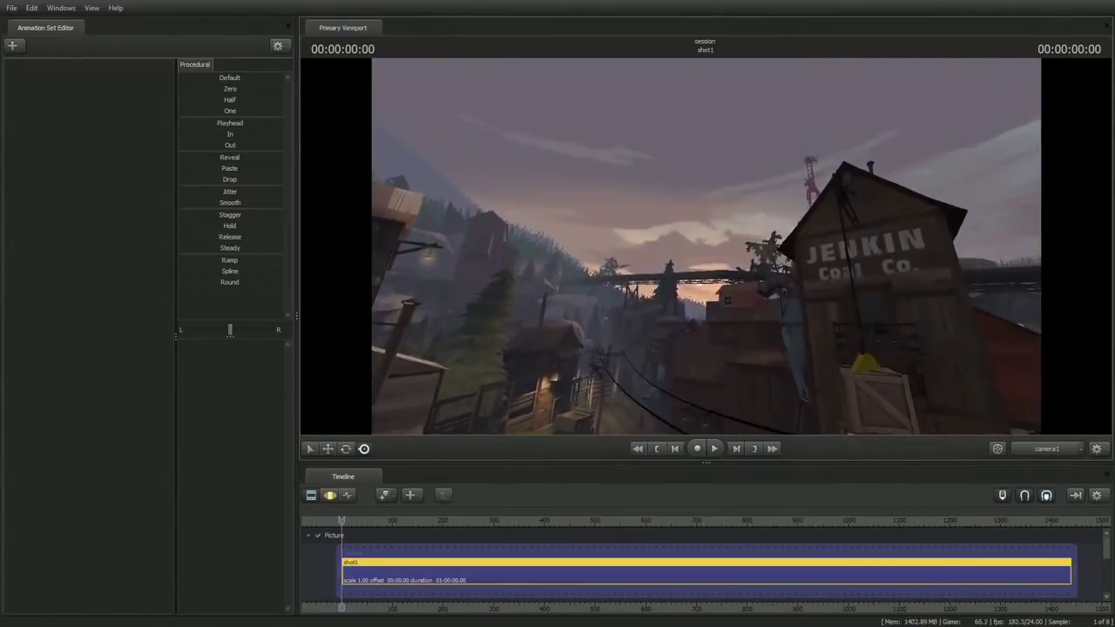
left_click_drag(793, 228, 818, 228)
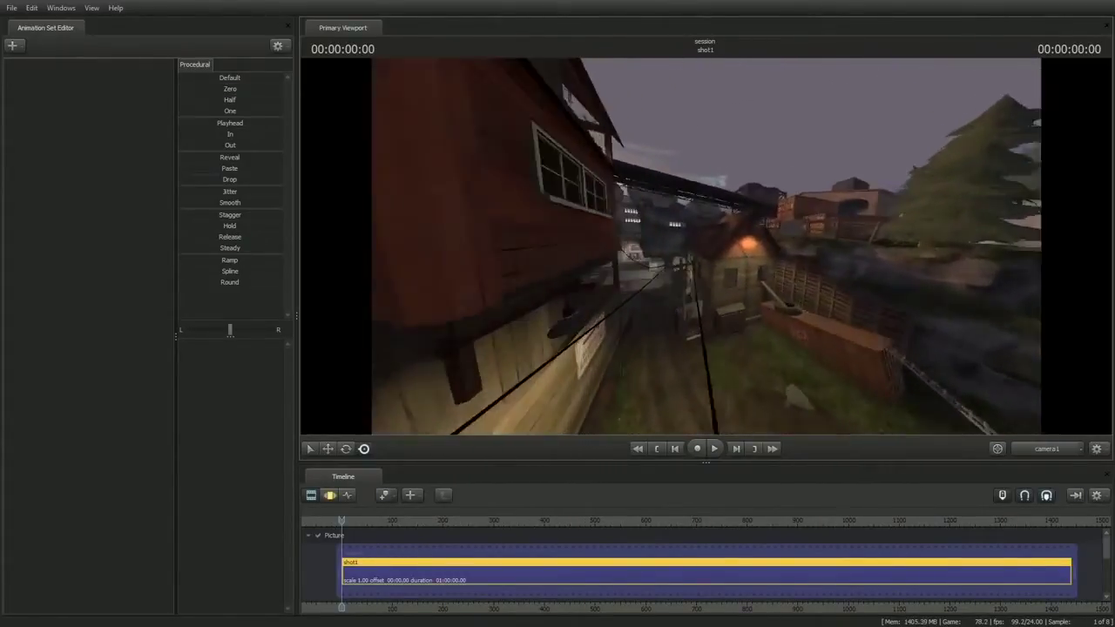
Explore the map with the scene camera, passing the red buildings and the wooden stairs to the orange truck by the tunnel.
key("w")
key("w")
left_click_drag(707, 246, 597, 188)
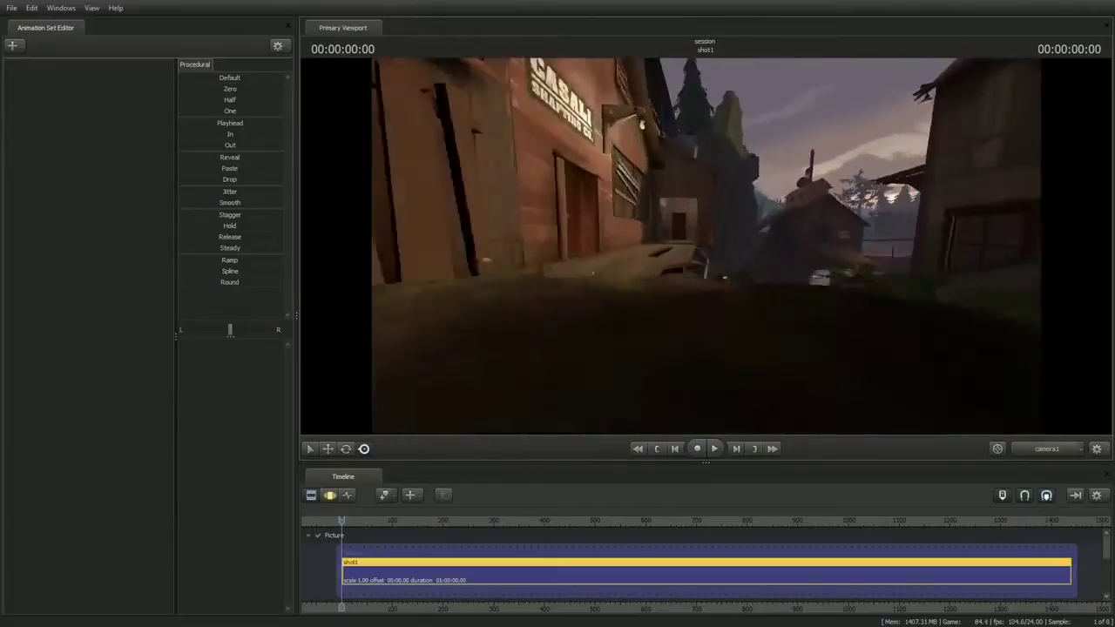
key("w")
left_click_drag(707, 246, 779, 222)
key("w")
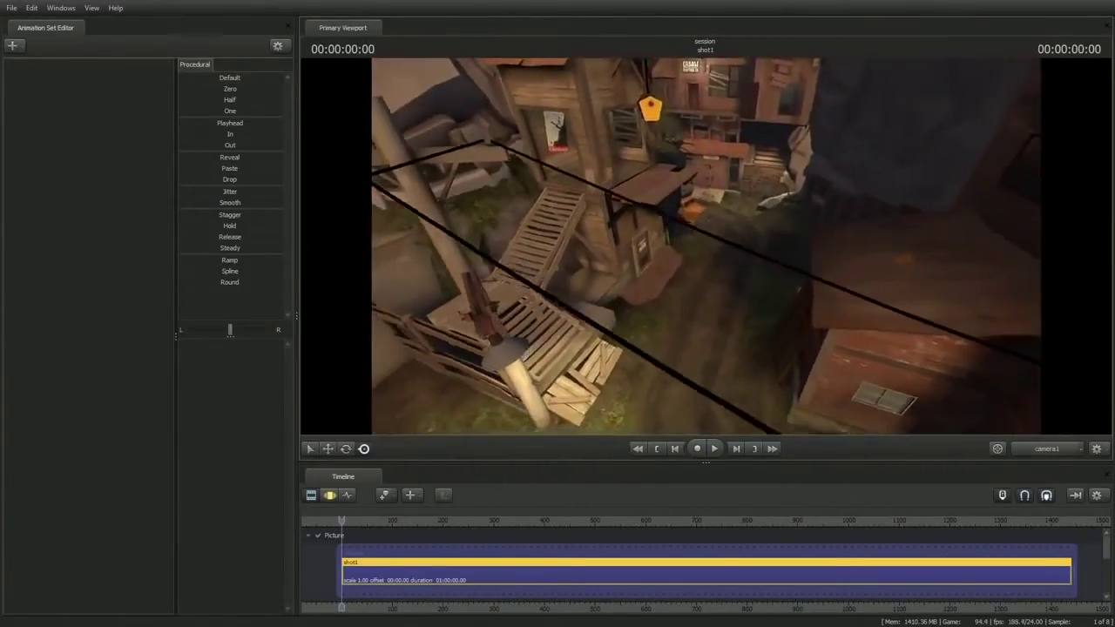
key("w")
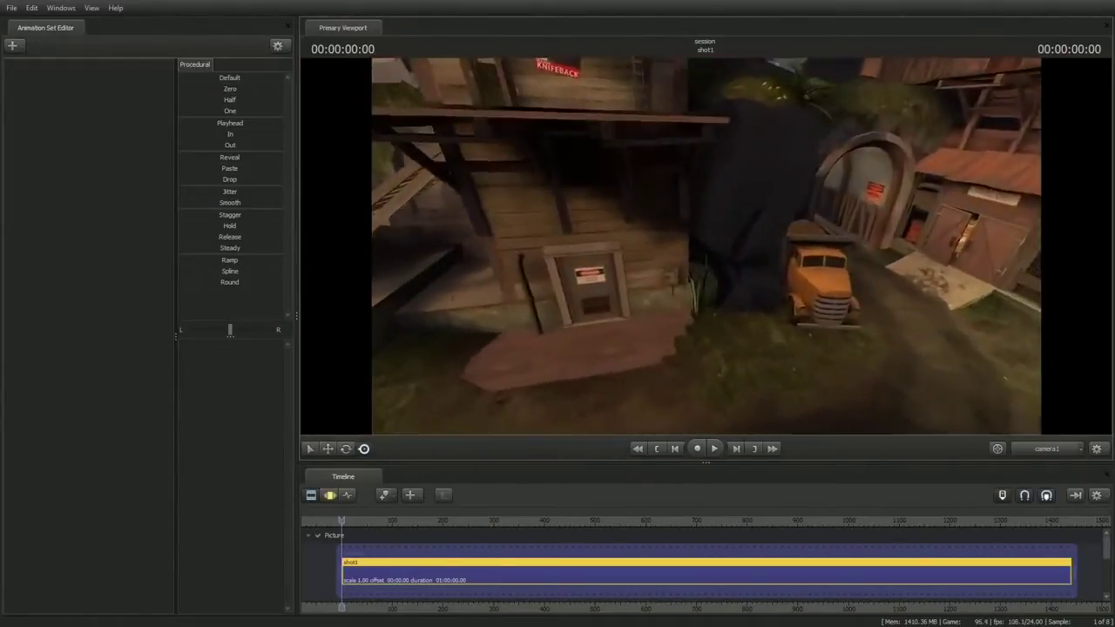
key("d")
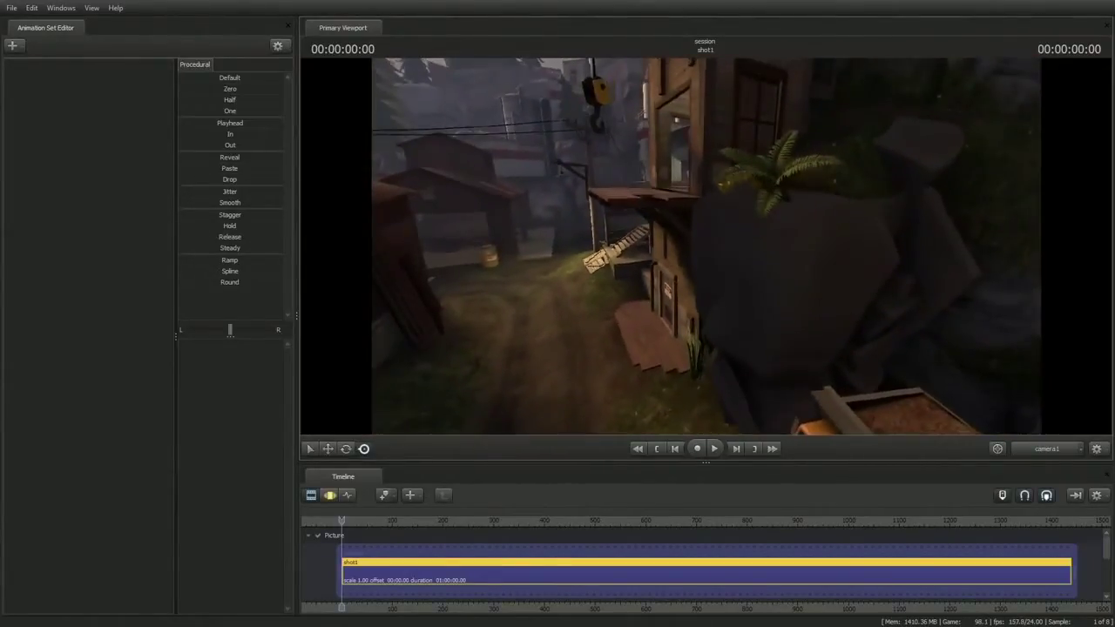
Tour the dirt lane, the concrete wall with the red arrow sign and building B, ending at the wooden staircase.
key("z")
key("x")
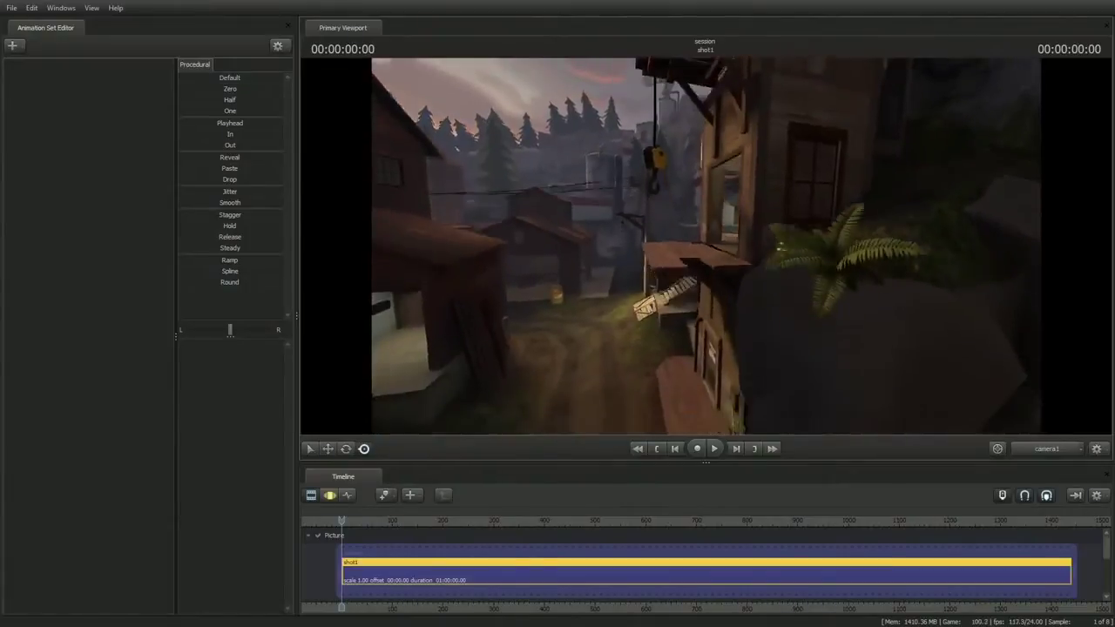
key("w")
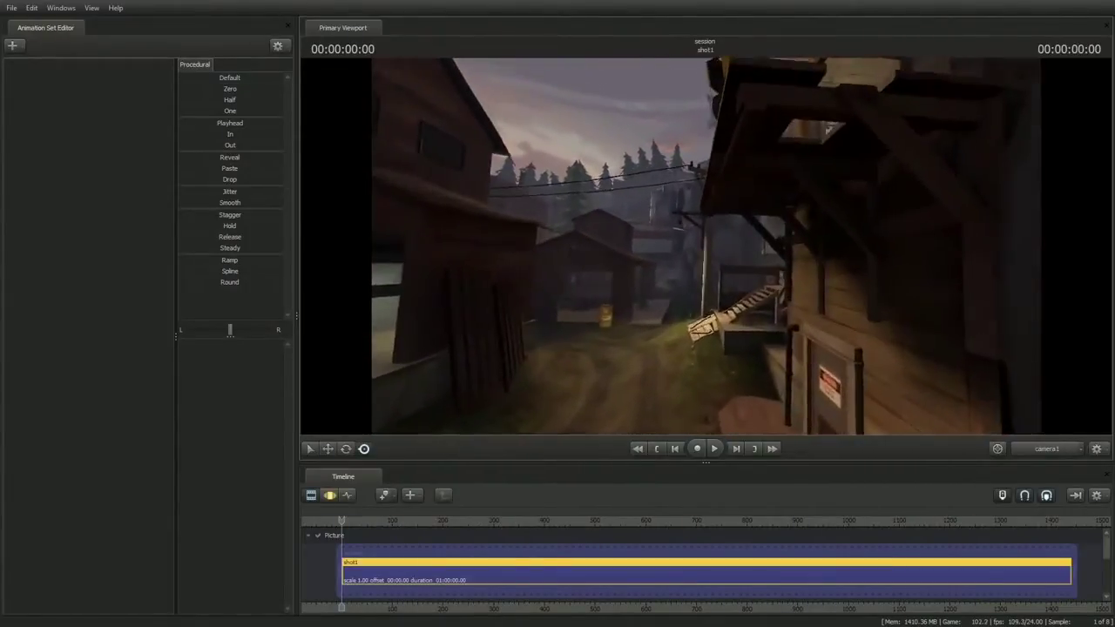
key("w")
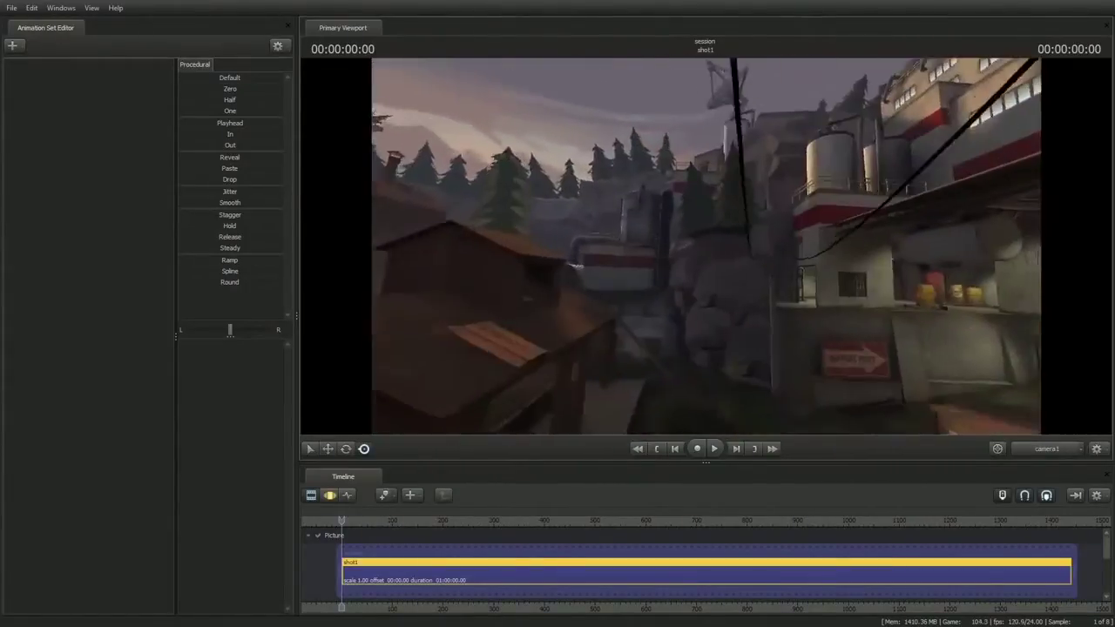
key("w")
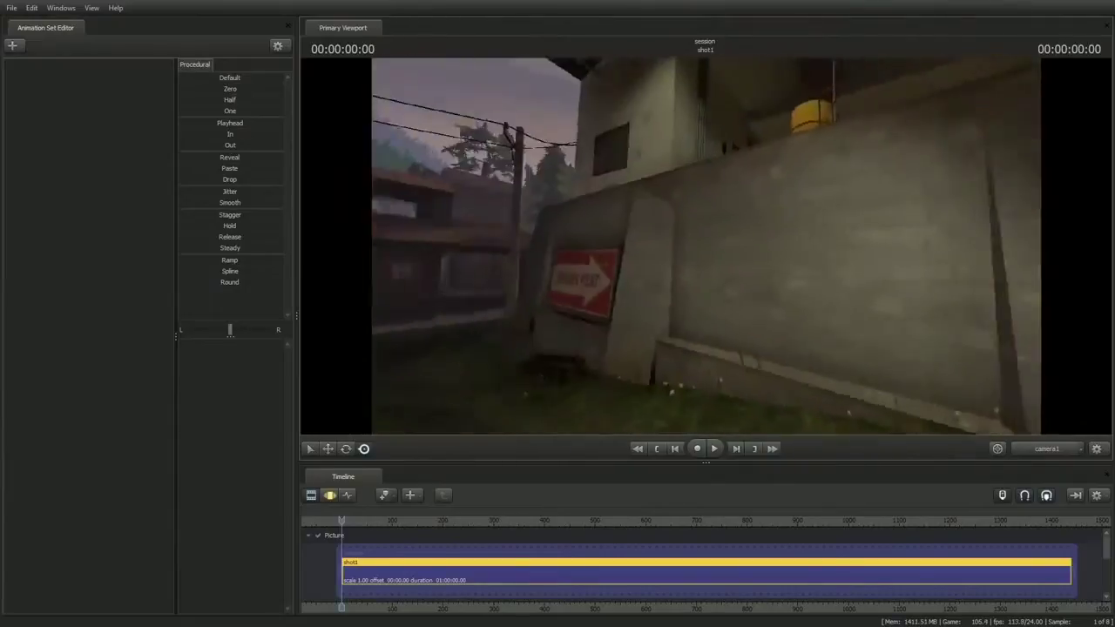
key("w")
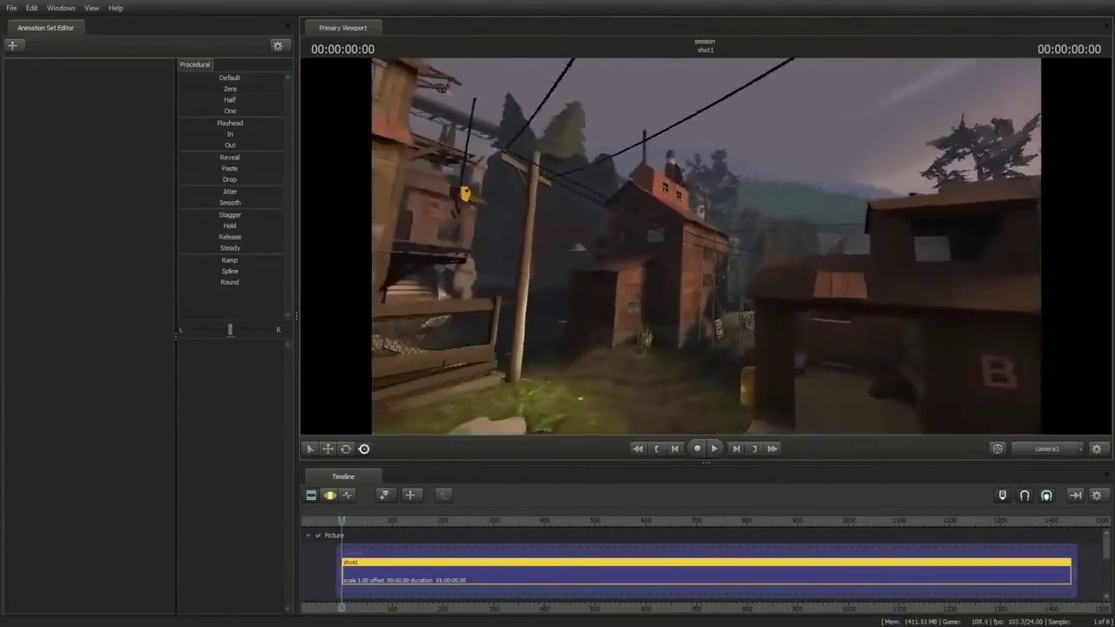
key("w")
left_click_drag(799, 220, 706, 260, "alt")
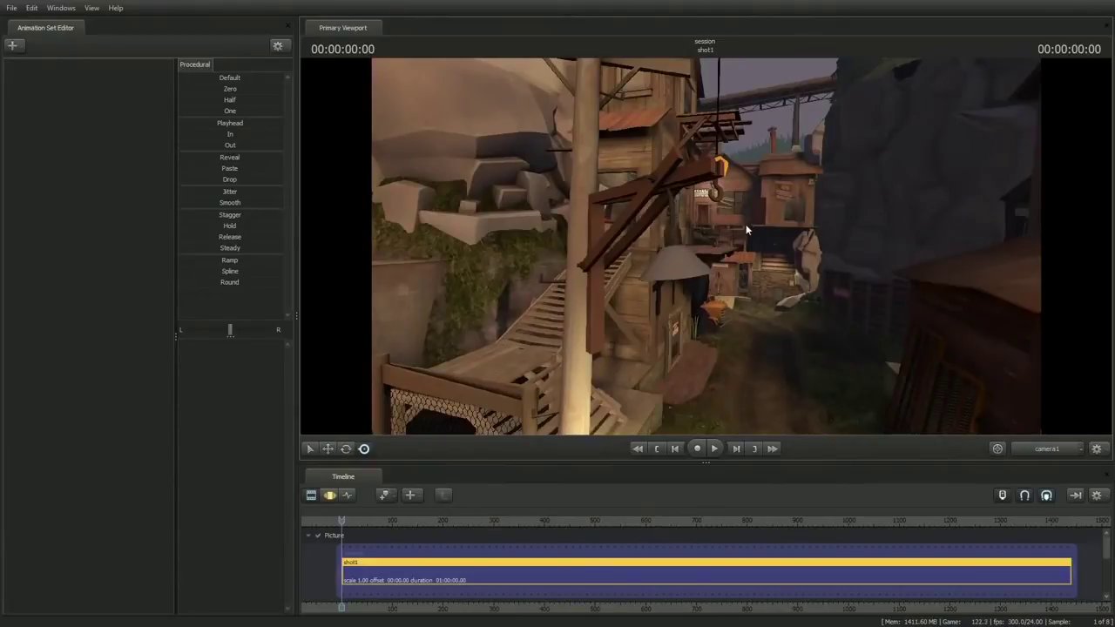
Position the scene camera to frame the orange truck beside the tunnel entrance from slightly above the dirt road.
left_click_drag(805, 203, 805, 203)
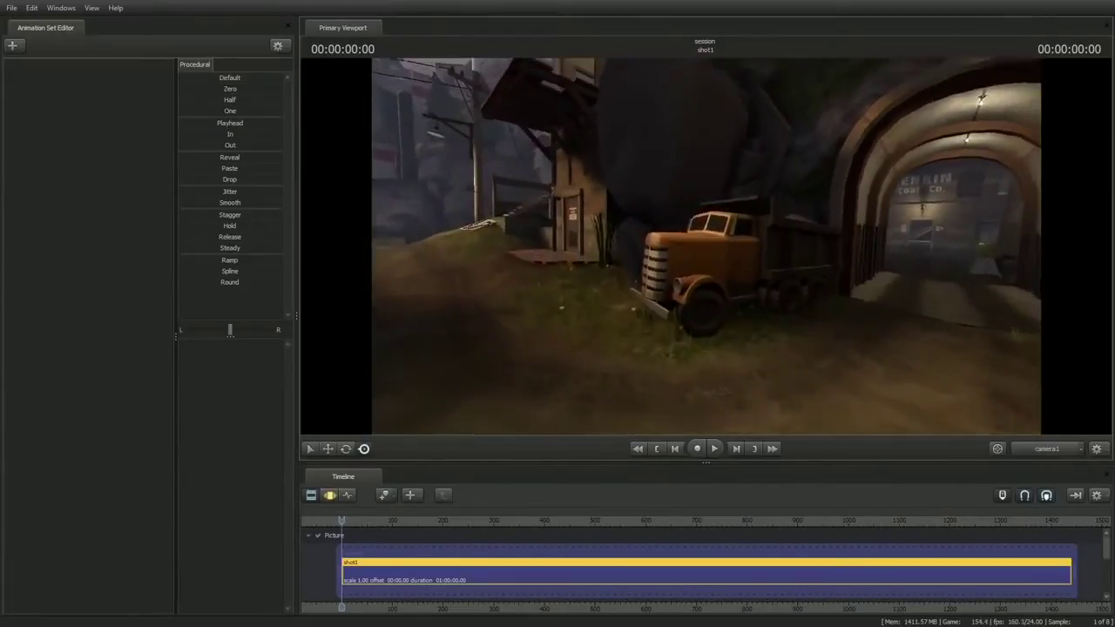
mouse_move(706, 246)
left_mouse_down()
mouse_move(627, 255)
mouse_move(688, 262)
mouse_move(703, 300)
mouse_move(695, 309)
mouse_move(562, 282)
mouse_move(577, 272)
mouse_move(629, 291)
mouse_move(689, 292)
mouse_move(642, 290)
mouse_move(681, 280)
mouse_move(705, 250)
left_mouse_up()
key("w")
key("s")
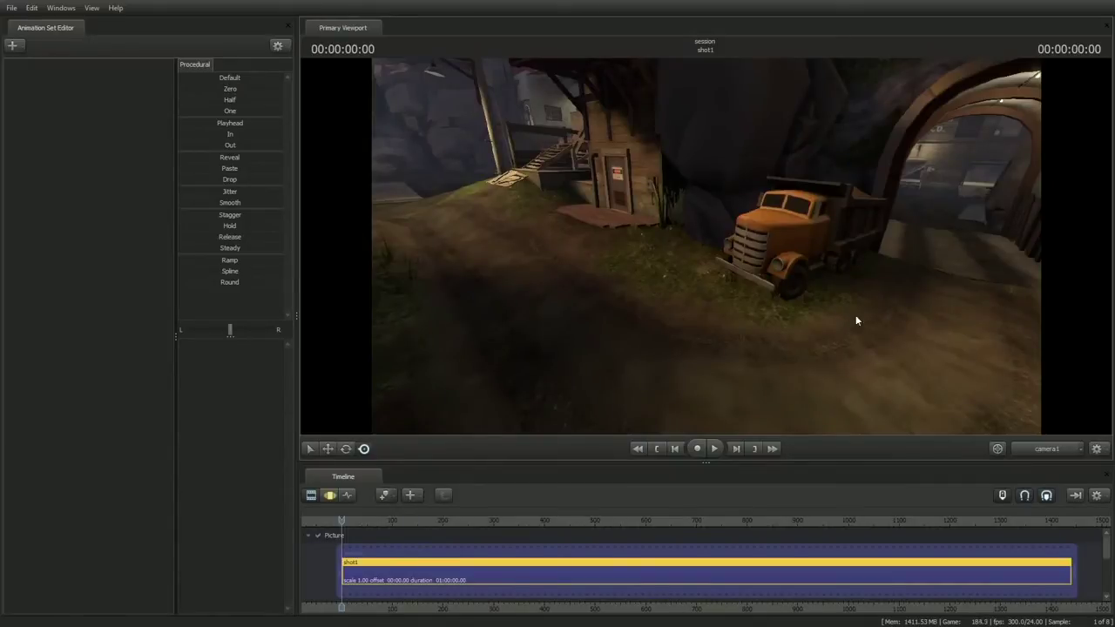
Switch to the Work Camera and fly it in close to the orange truck's front wheel.
left_click(1049, 448)
left_click_drag(851, 247, 707, 249)
key("w")
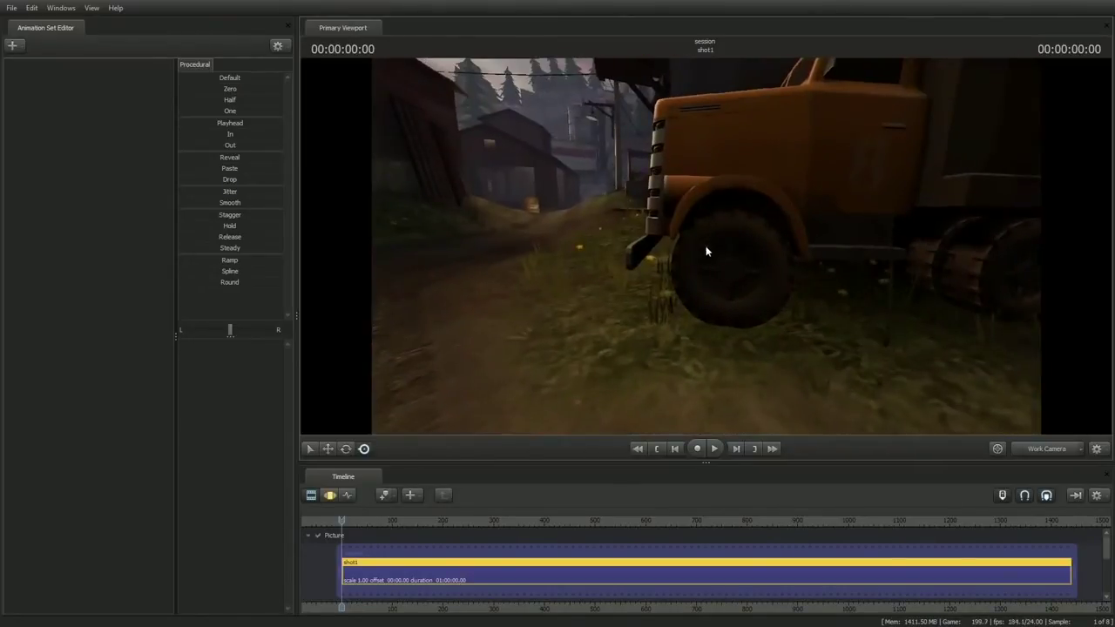
Compare the scene camera and Work Camera views by toggling between them, finishing on the Work Camera.
left_click(1044, 448)
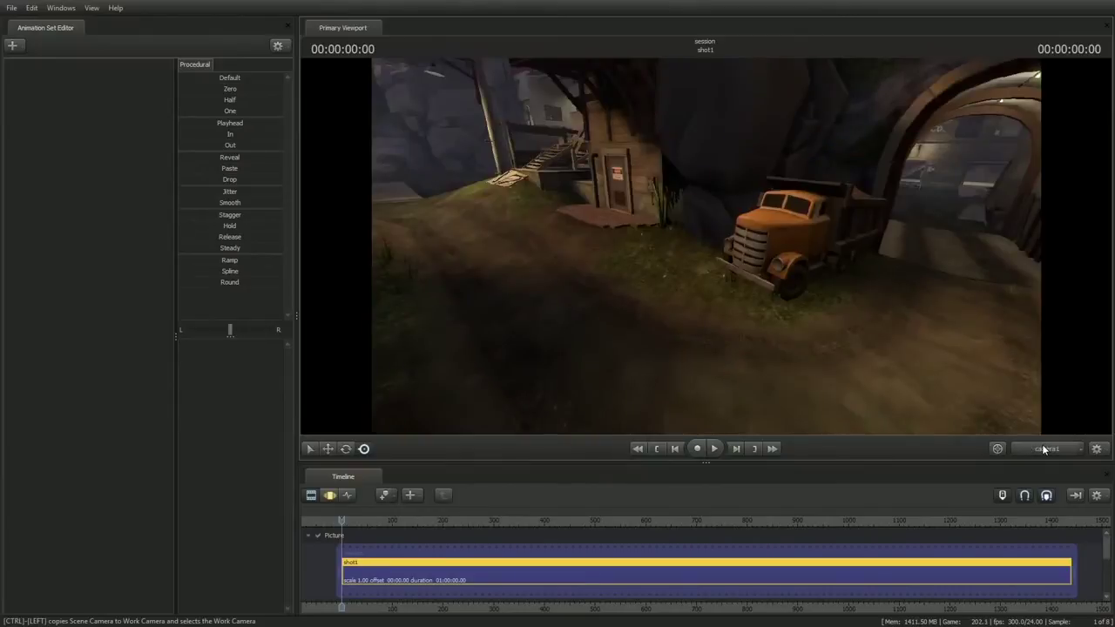
left_click(1044, 449)
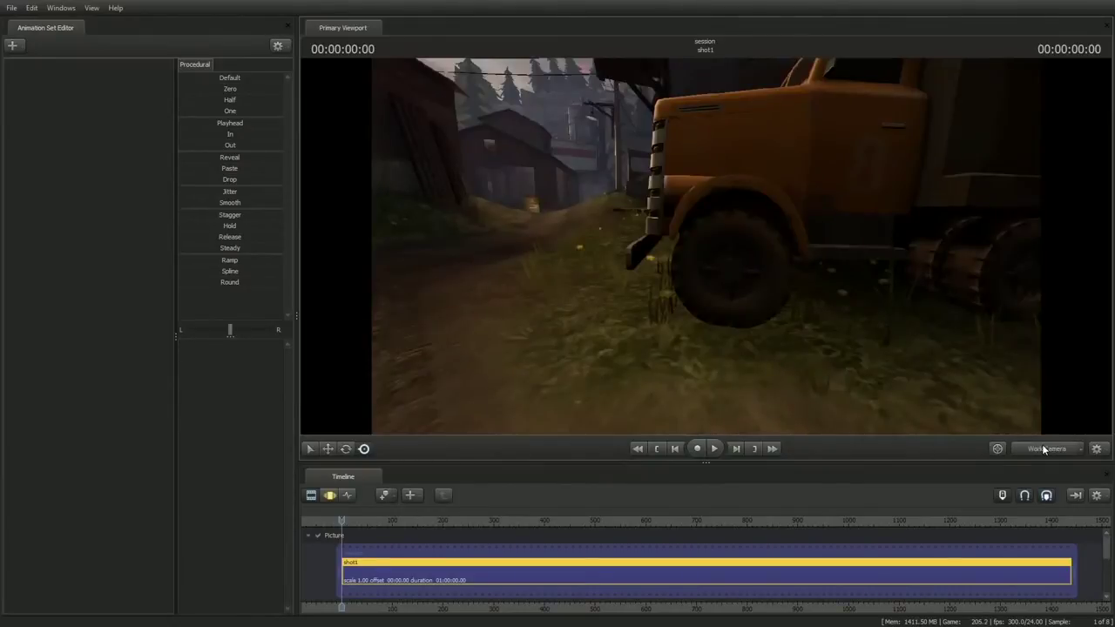
left_click(1044, 448)
left_click(1044, 449)
Move the Work Camera to a wider side view of the truck and toggle against the scene camera again.
mouse_move(742, 281)
left_mouse_down()
mouse_move(734, 274)
mouse_move(743, 282)
left_mouse_up()
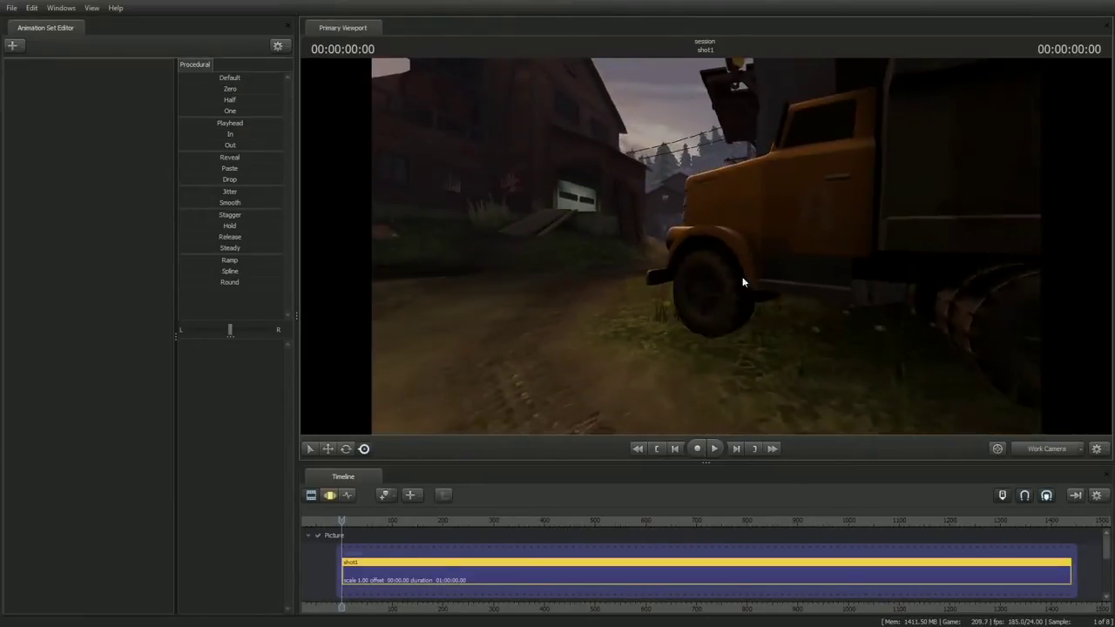
left_click(1041, 448)
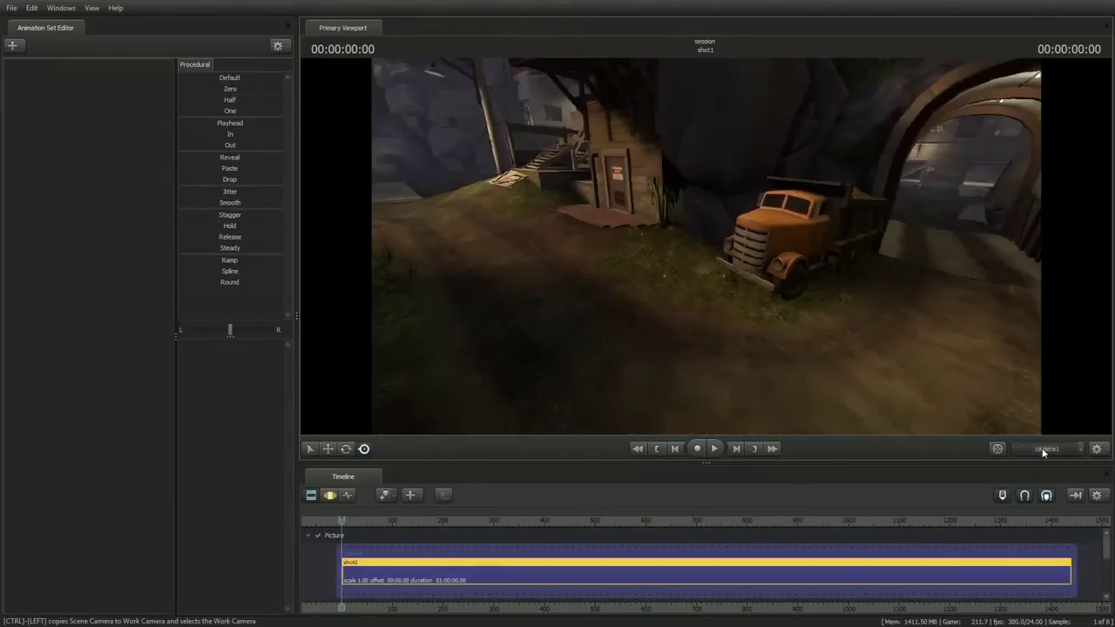
left_click(1041, 449)
left_click(1041, 449)
left_click(1041, 447)
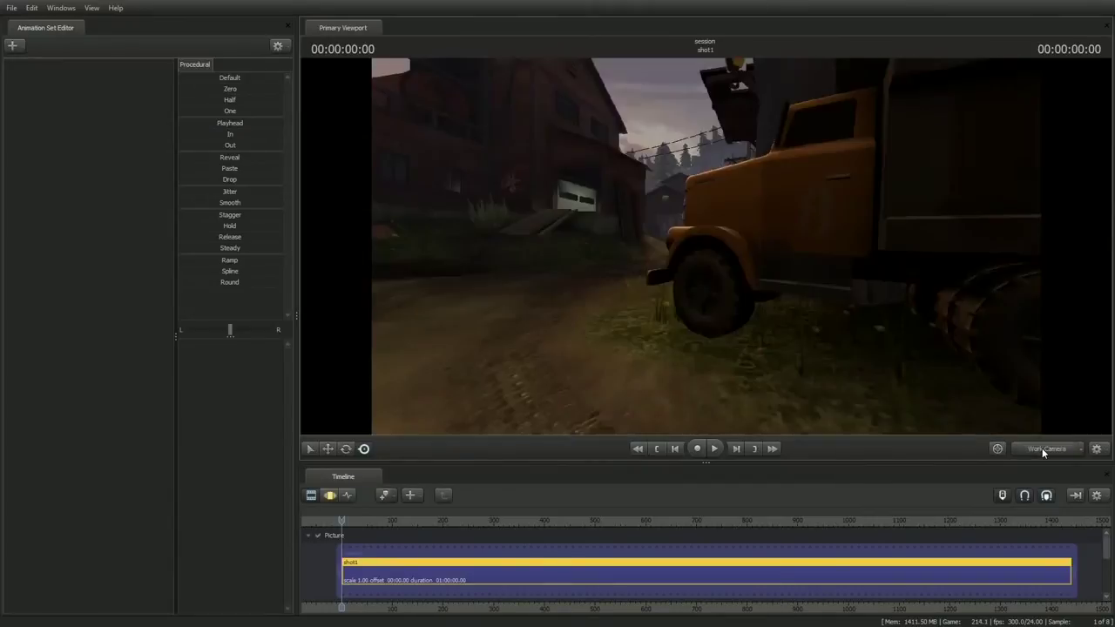
Copy the scene camera's view to the Work Camera, fly it up to the truck's front, and return to the scene camera.
left_click(1042, 448, "ctrl")
key("w")
left_click_drag(992, 378, 938, 383)
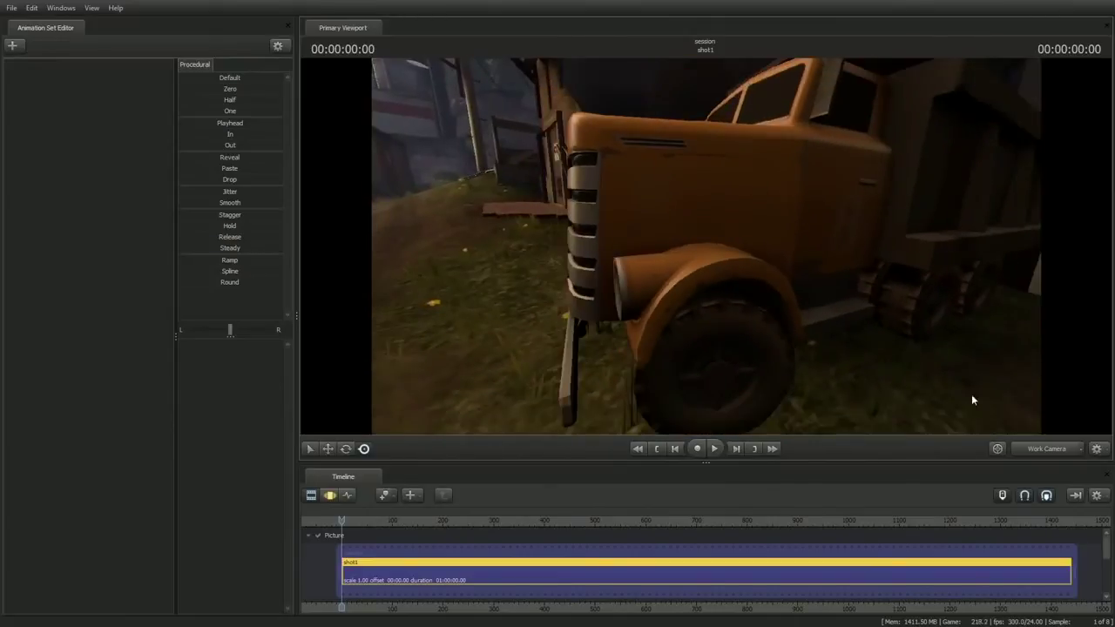
left_click(1042, 448)
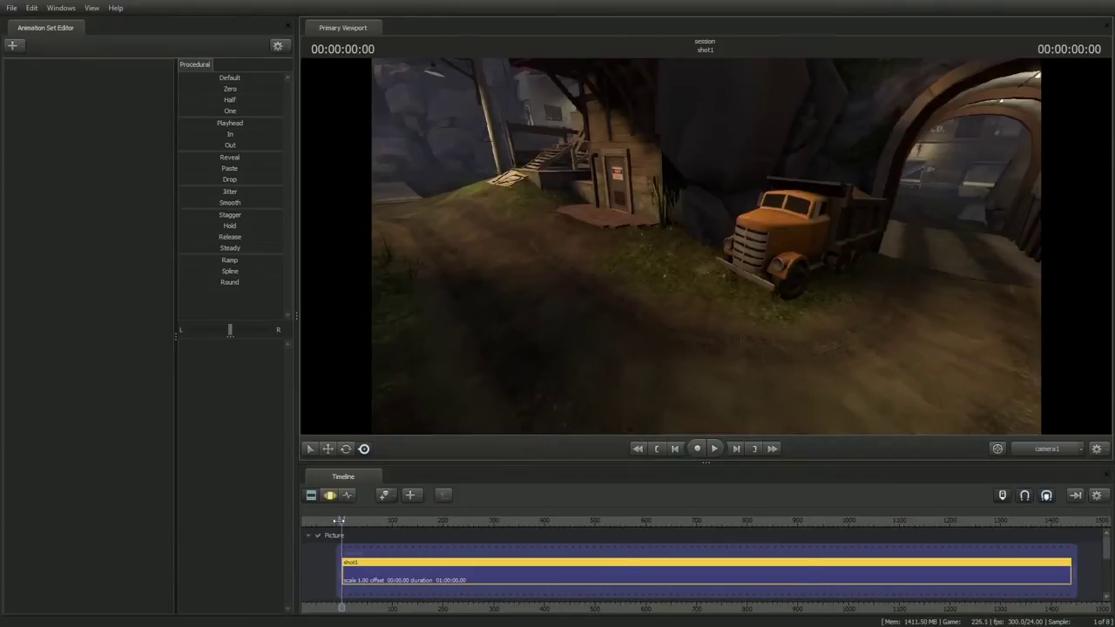
Scrub the playhead to about 26 seconds into shot1 and briefly play the shot from there.
left_click_drag(339, 520, 665, 523)
mouse_move(709, 548)
middle_mouse_down()
mouse_move(542, 552)
mouse_move(876, 546)
mouse_move(585, 555)
mouse_move(731, 552)
middle_mouse_up()
left_click(716, 452)
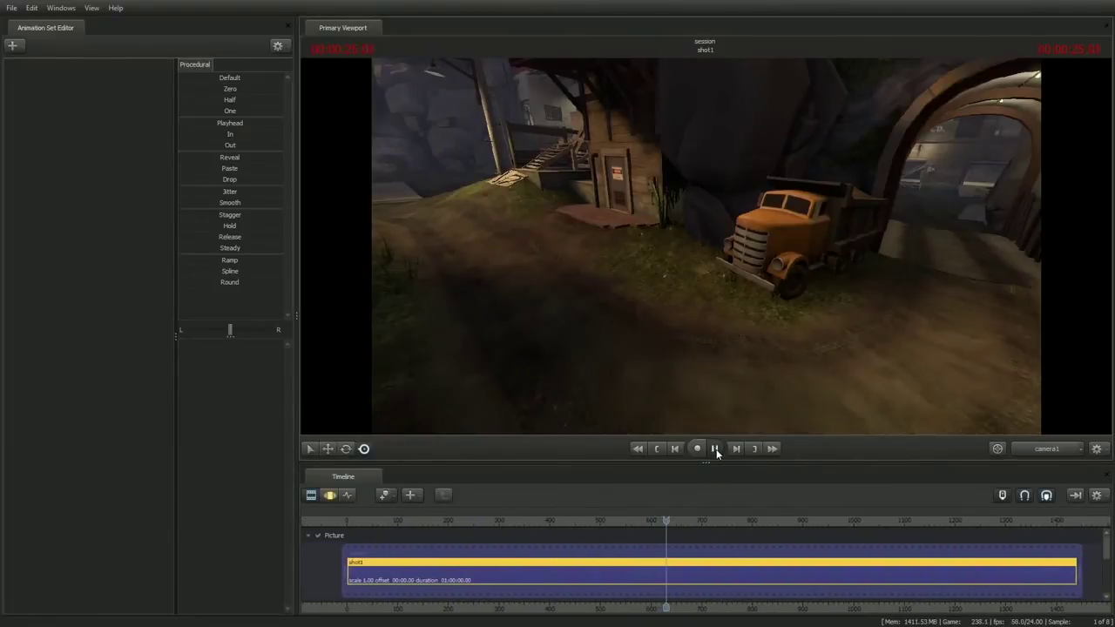
scroll(735, 533, "down", 4)
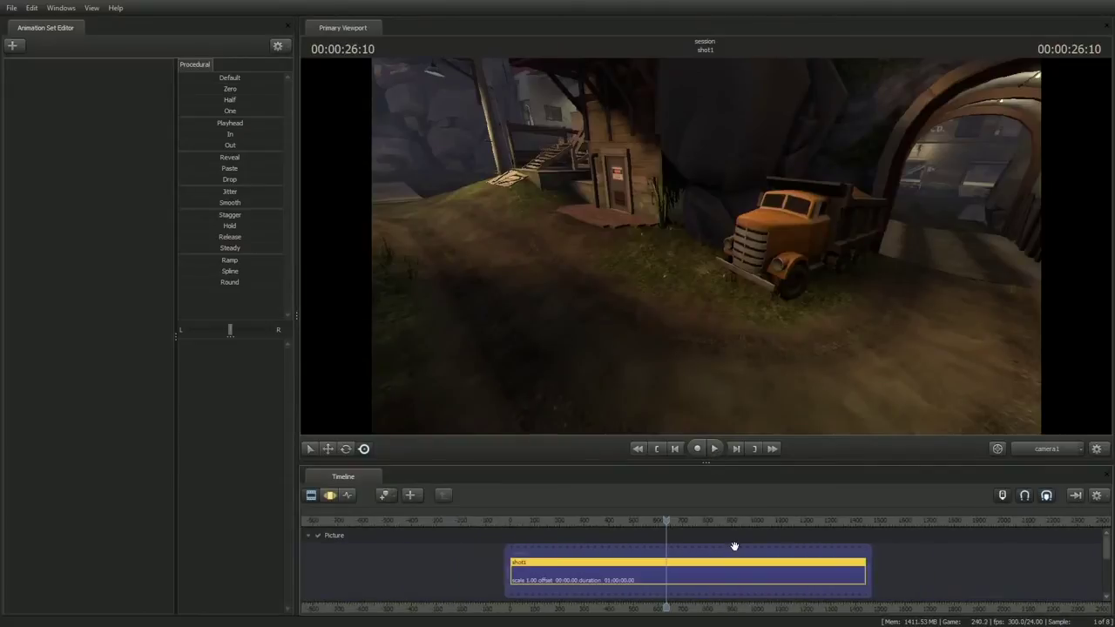
Zoom the timeline in and out around the playhead, and move the playhead to about 46 seconds in shot1.
scroll(696, 565, "up", 4)
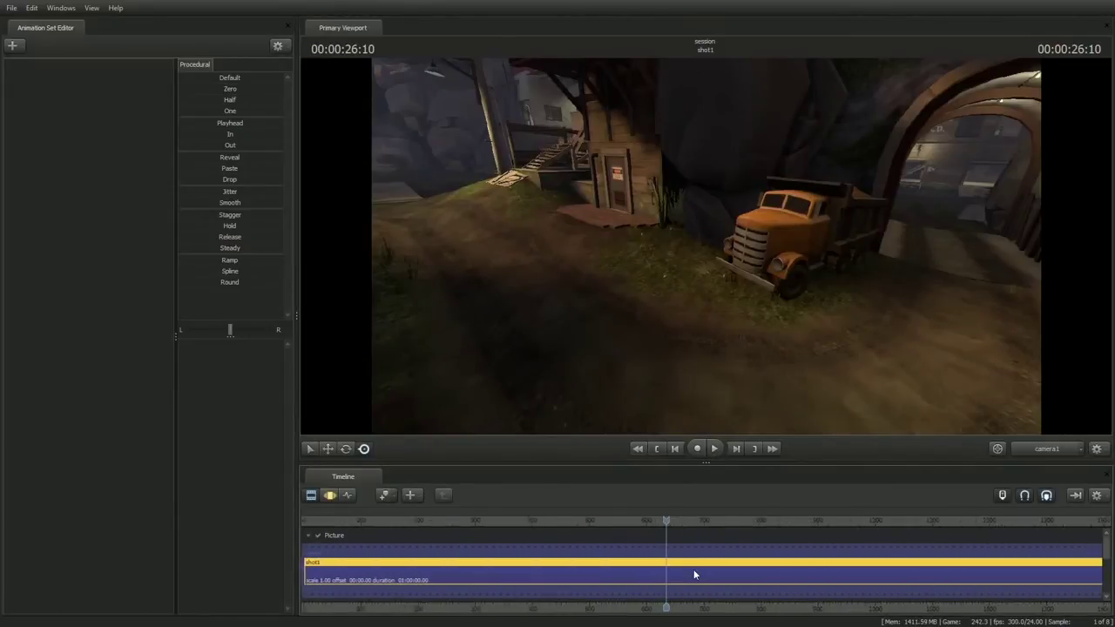
scroll(695, 574, "down", 2)
mouse_move(664, 521)
left_mouse_down()
mouse_move(541, 521)
mouse_move(646, 522)
left_mouse_up()
scroll(562, 568, "up", 2)
scroll(562, 568, "down", 2)
scroll(561, 568, "down", 3)
scroll(655, 574, "up", 3)
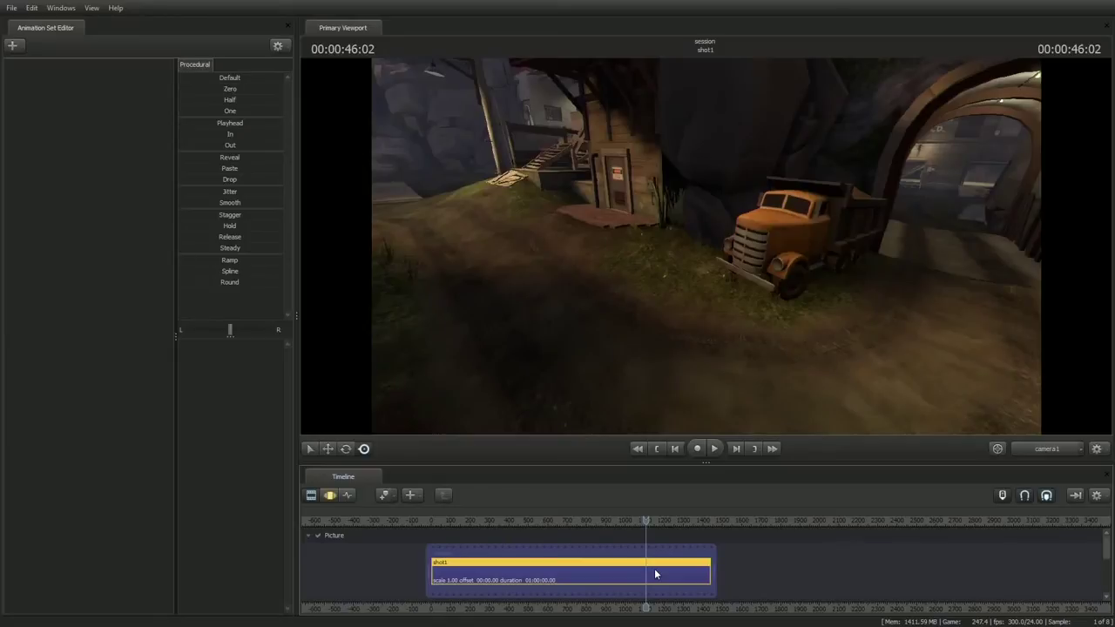
scroll(654, 568, "up", 2)
scroll(654, 568, "down", 1)
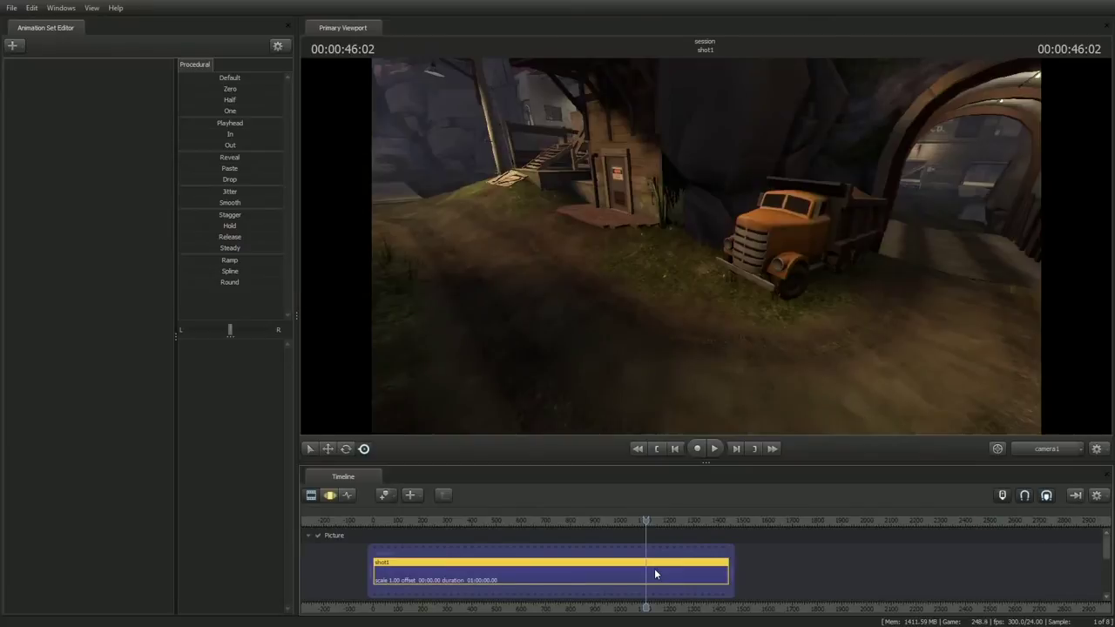
Jump the playhead back and forth between the start and end of shot1, finishing at the start.
key("Home")
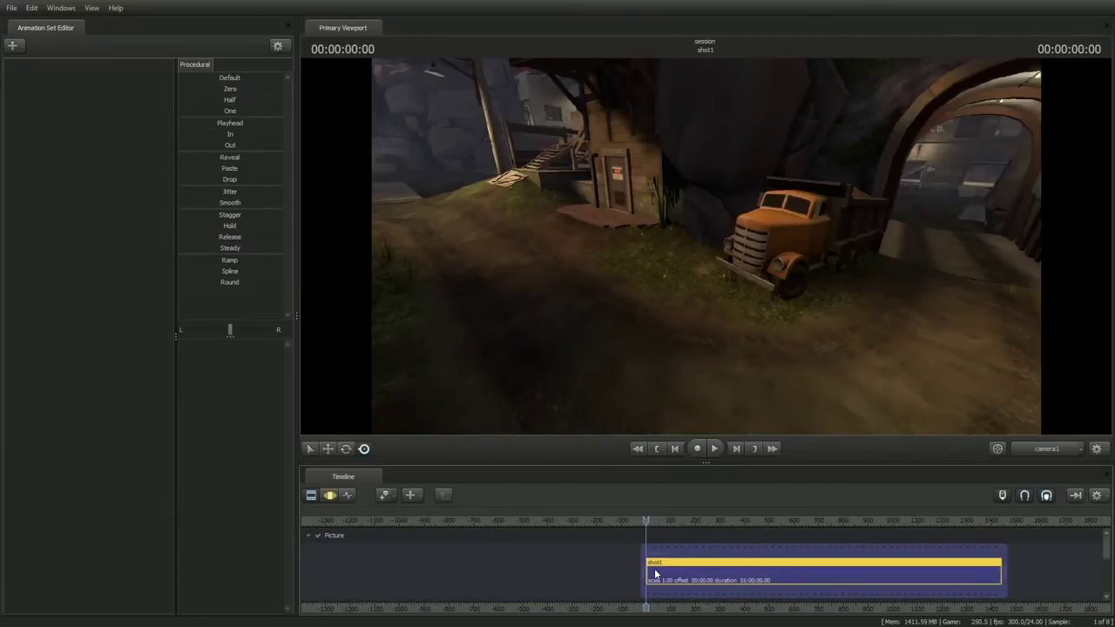
key("End")
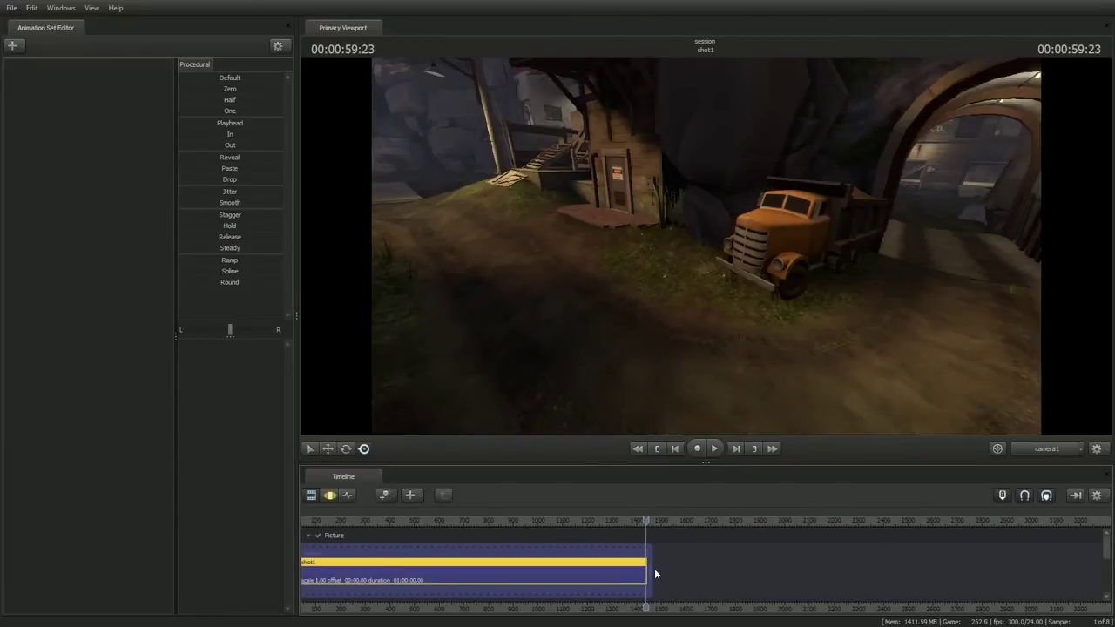
key("Home")
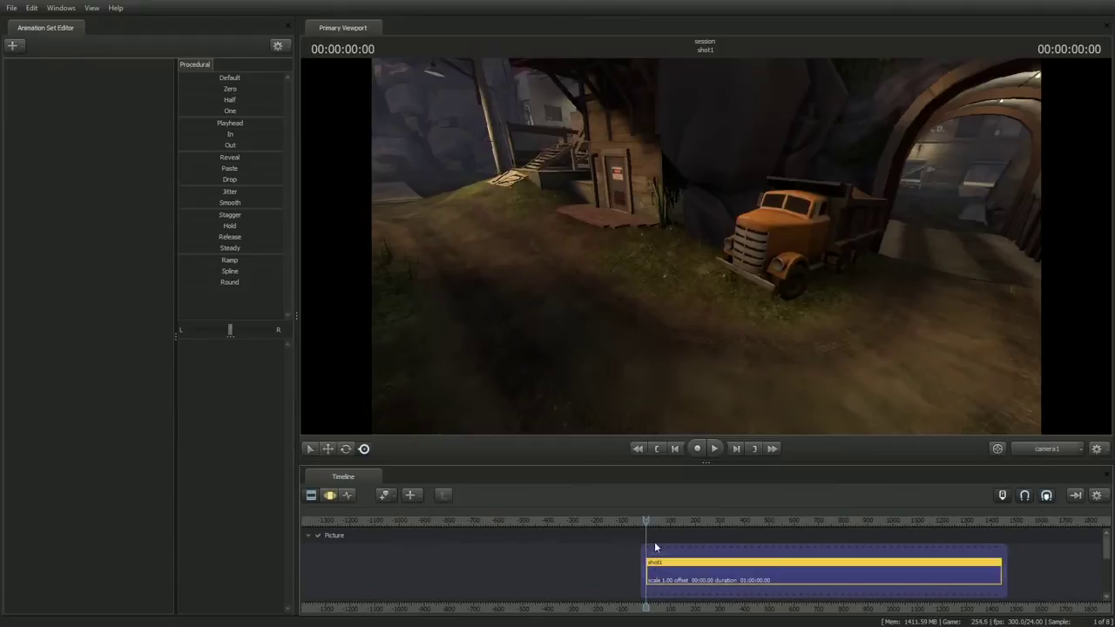
key("End")
key("Home")
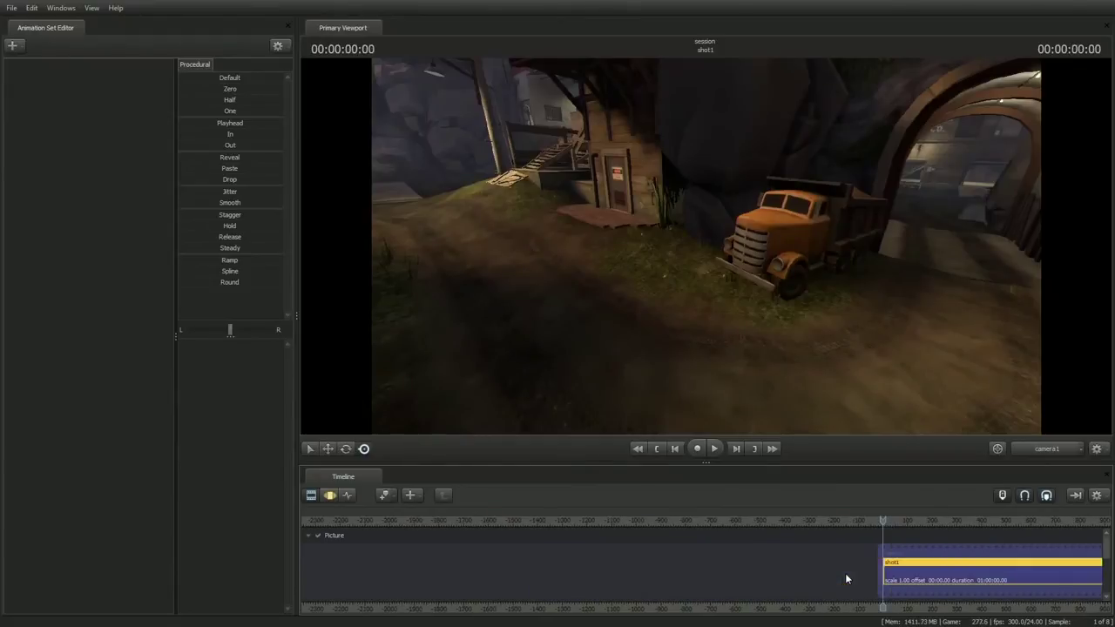
Place the playhead at several different times along shot1, finishing at about 23 seconds.
left_click_drag(883, 609, 629, 609)
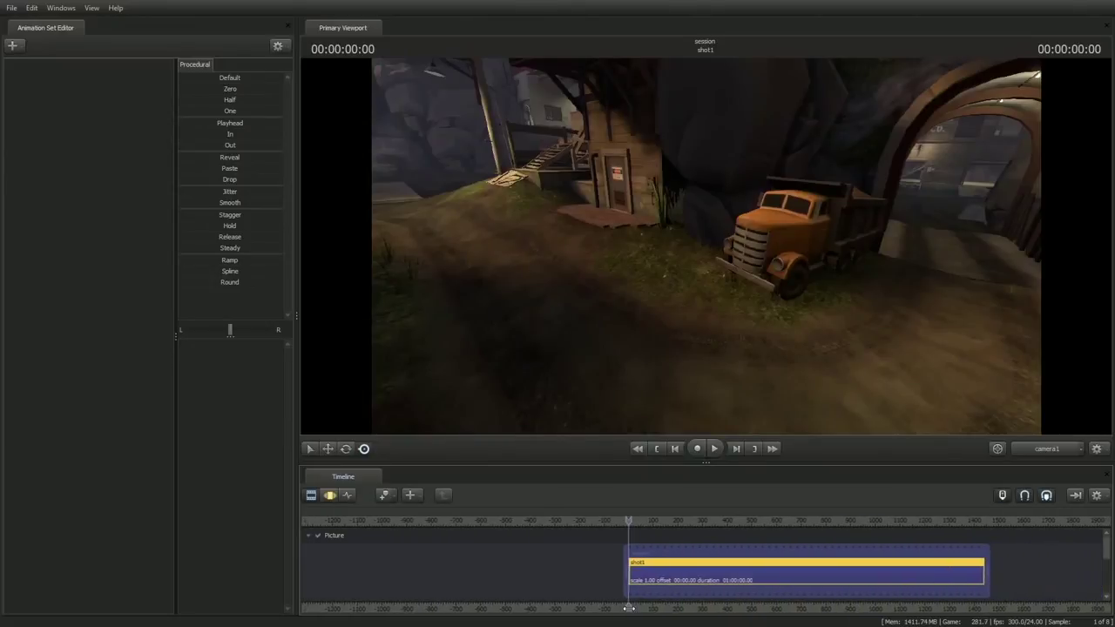
left_click_drag(626, 608, 690, 590)
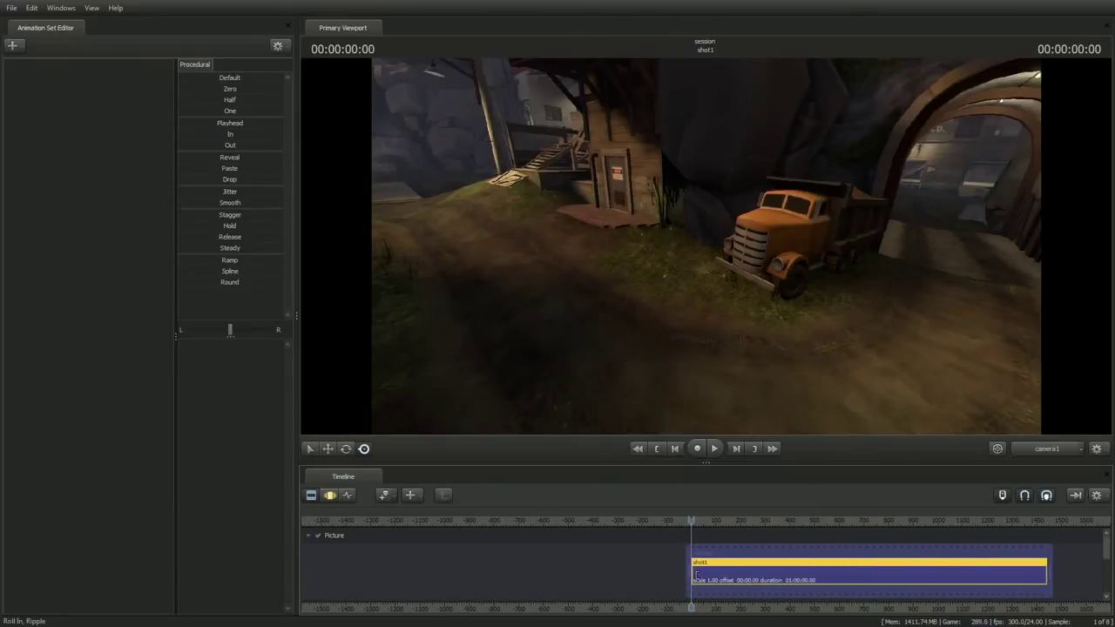
left_click(804, 520)
left_click(734, 520)
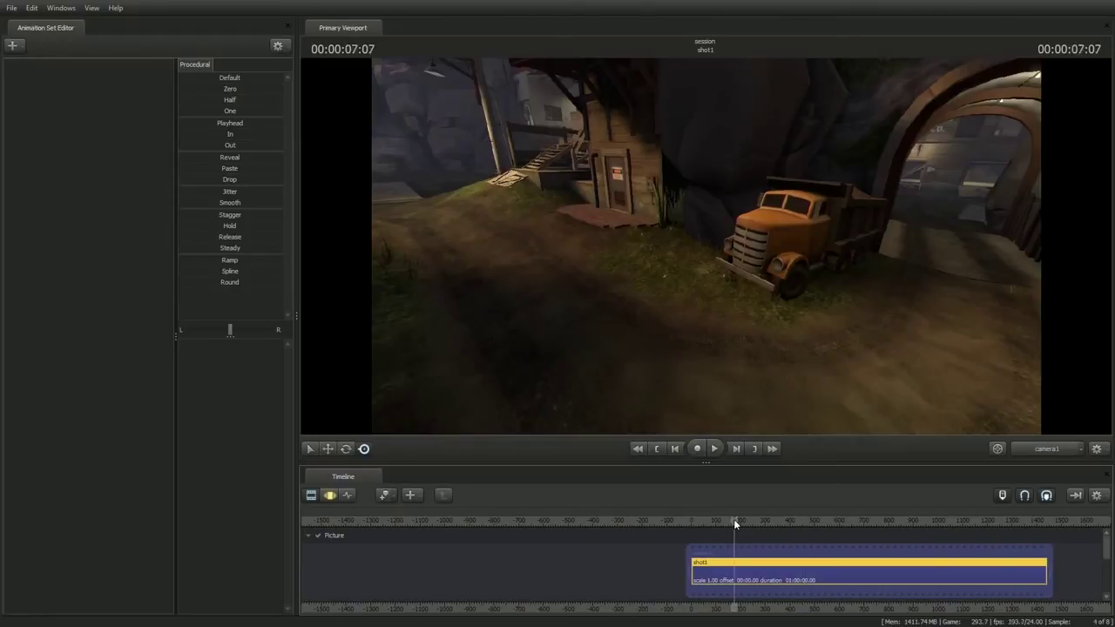
left_click(951, 523)
left_click(876, 520)
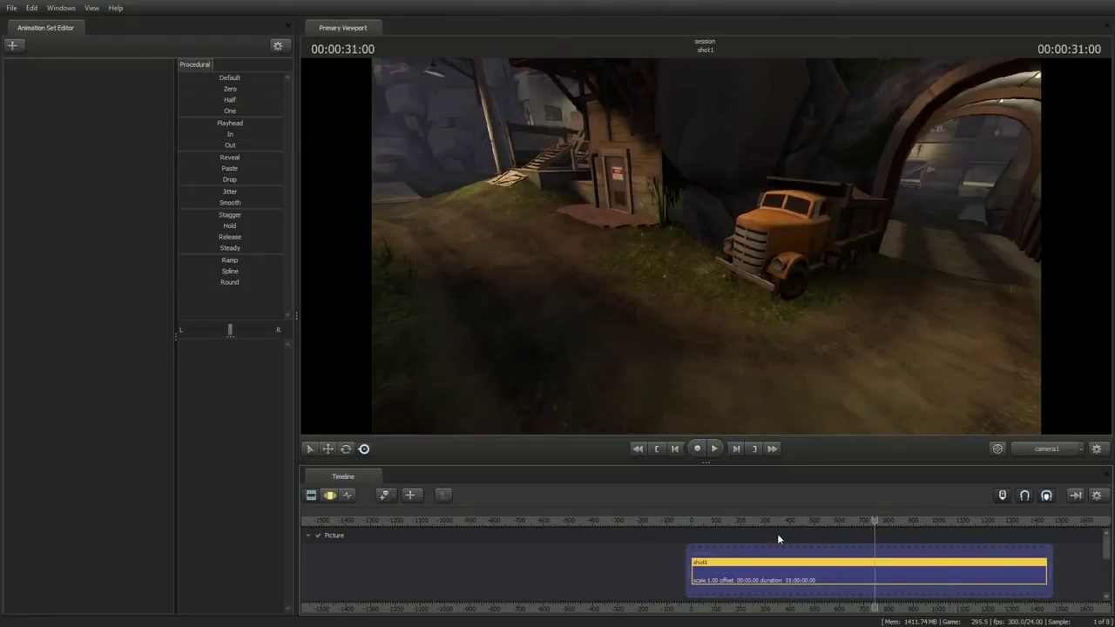
left_click(760, 521)
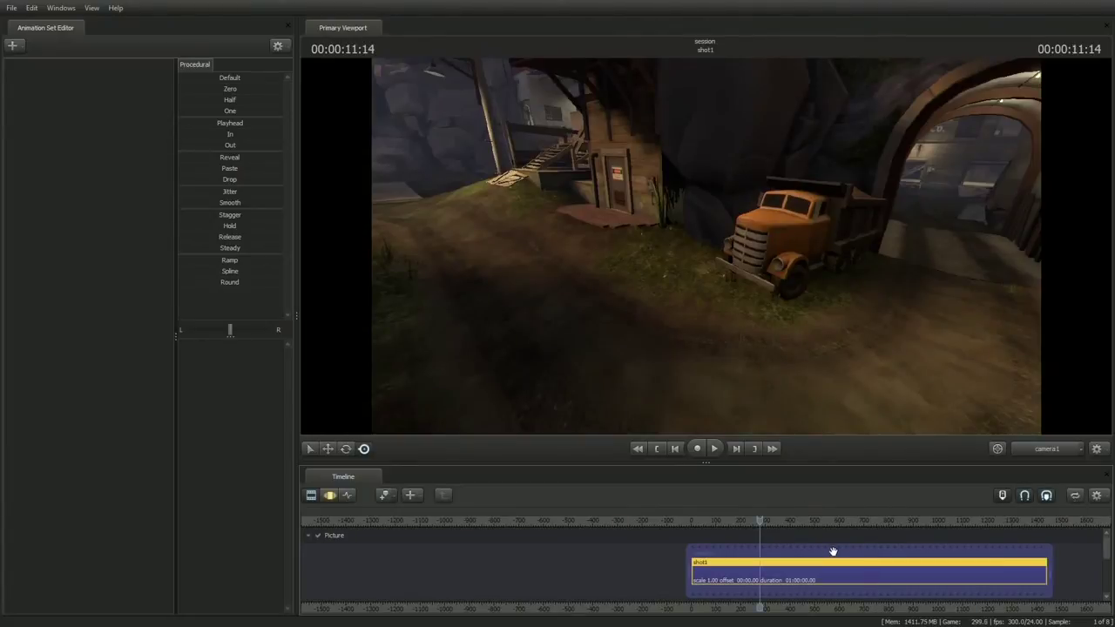
middle_click_drag(836, 552, 769, 552)
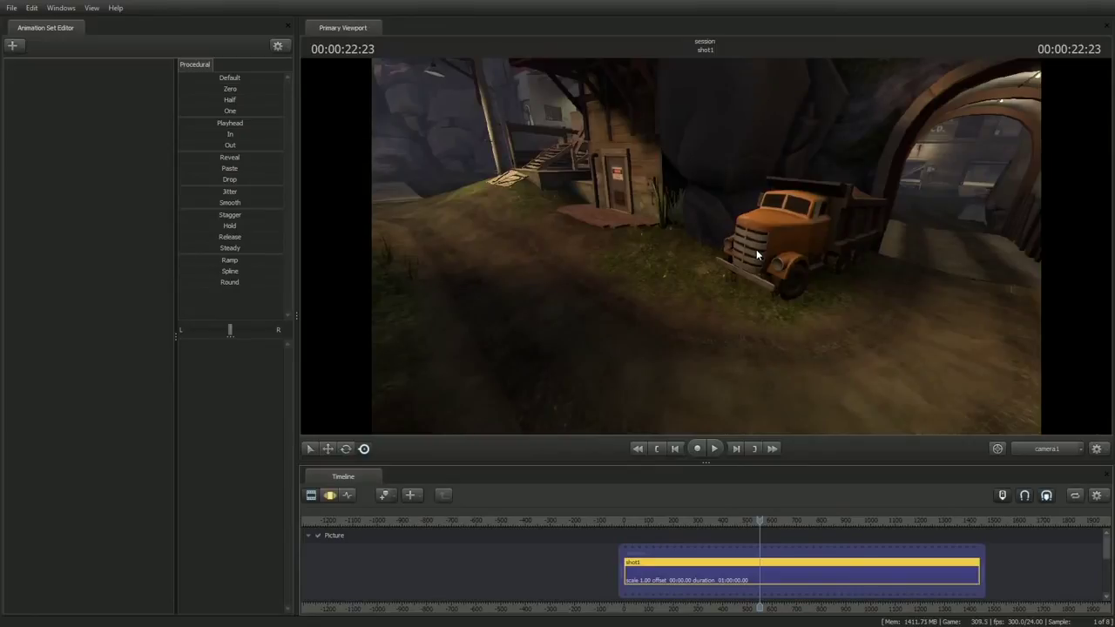
Bring up the file commands for the session.
left_click(11, 7)
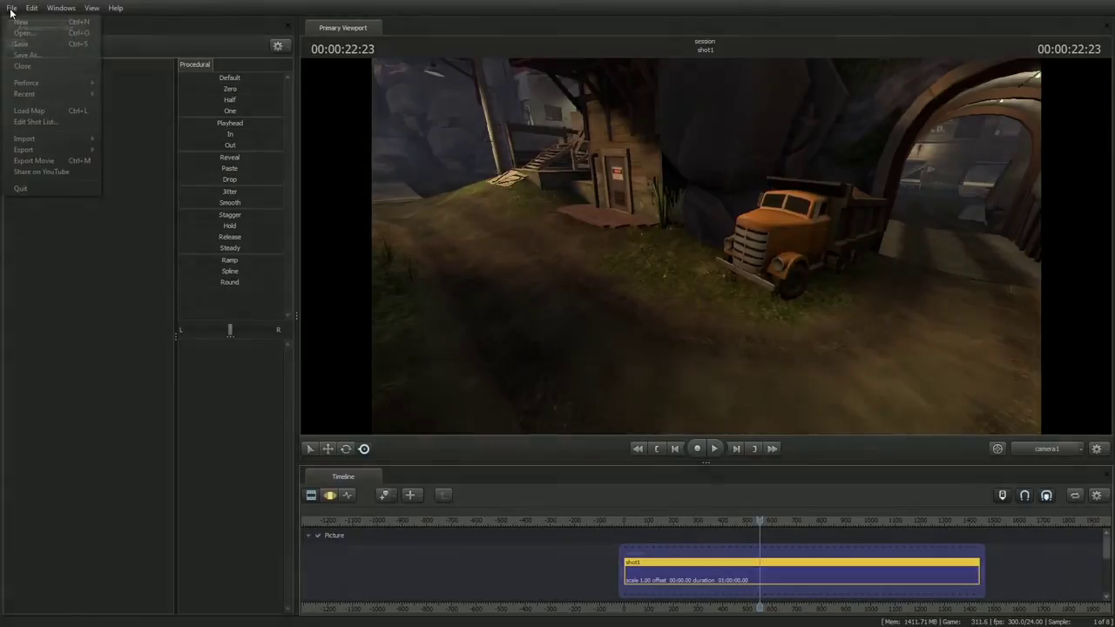